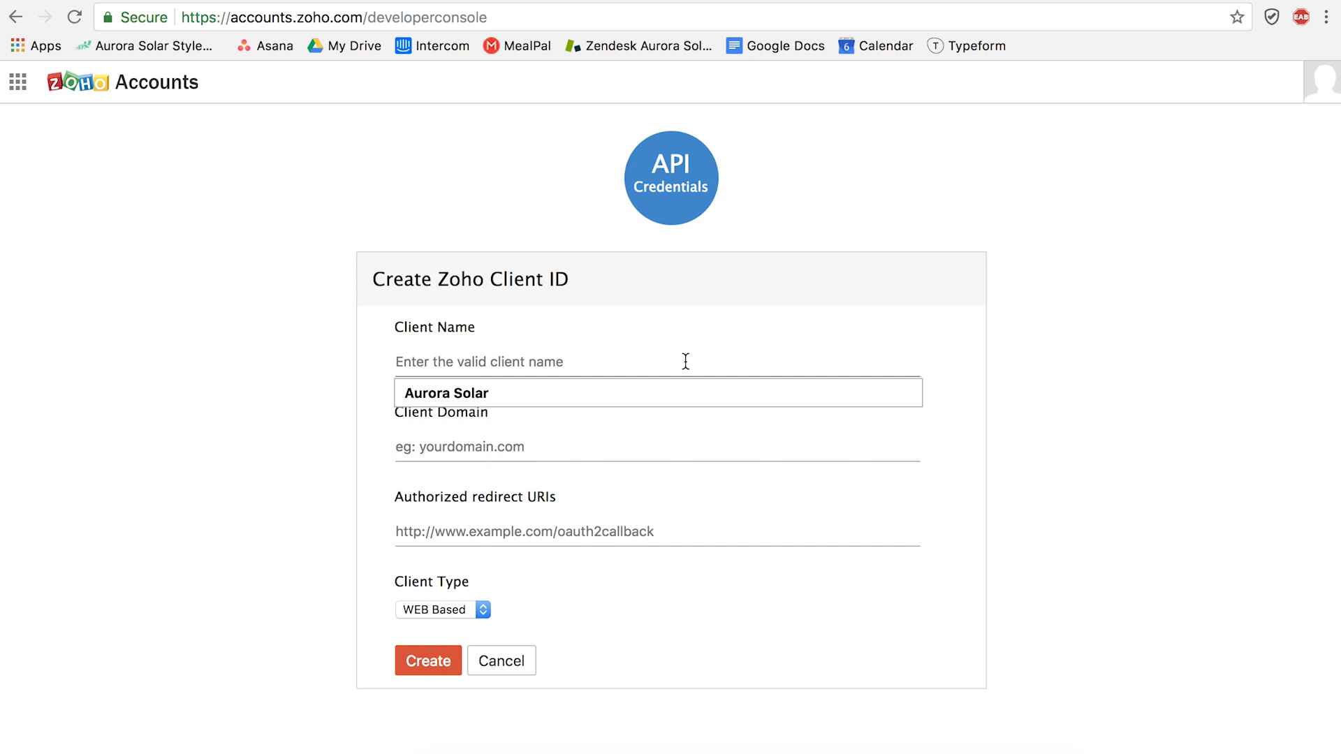
pyautogui.write('Aurora Solar')
pyautogui.press('Tab')
pyautogui.write('au')
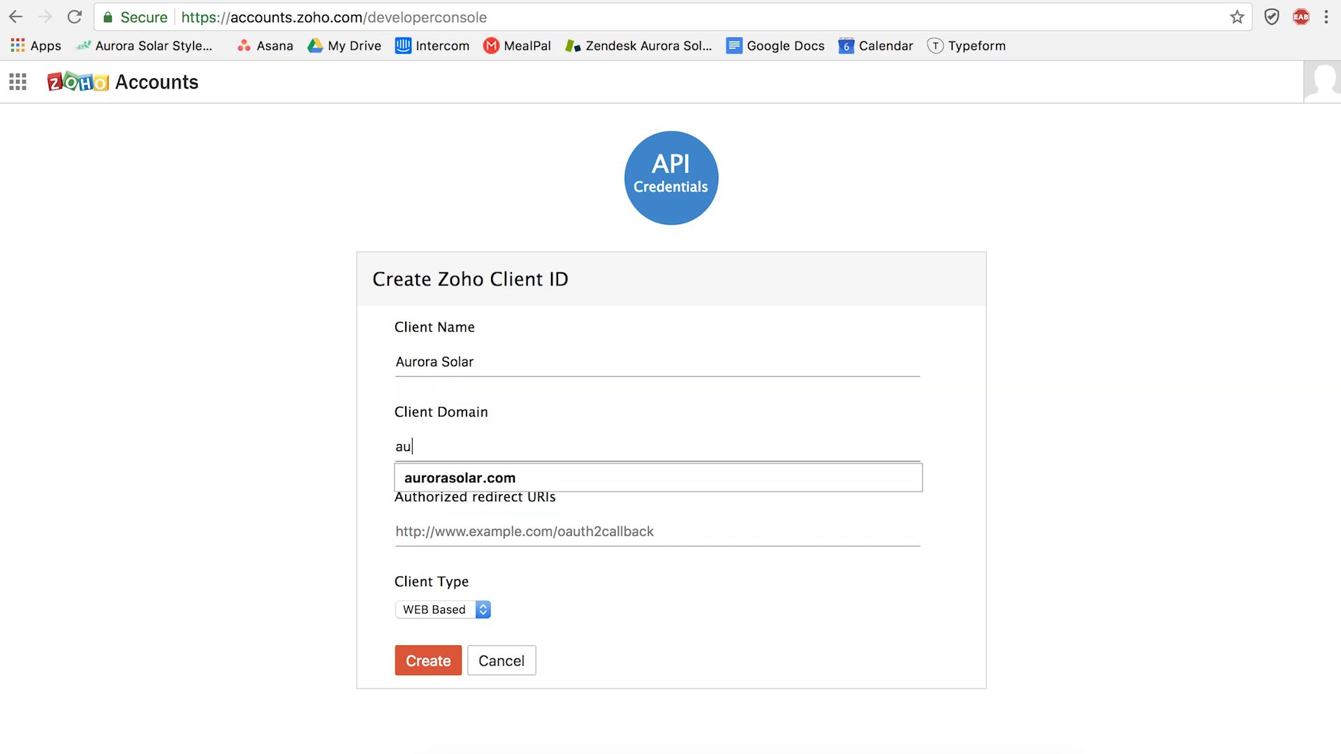
pyautogui.write('rorasolar.com')
pyautogui.press('Tab')
pyautogui.write('h')
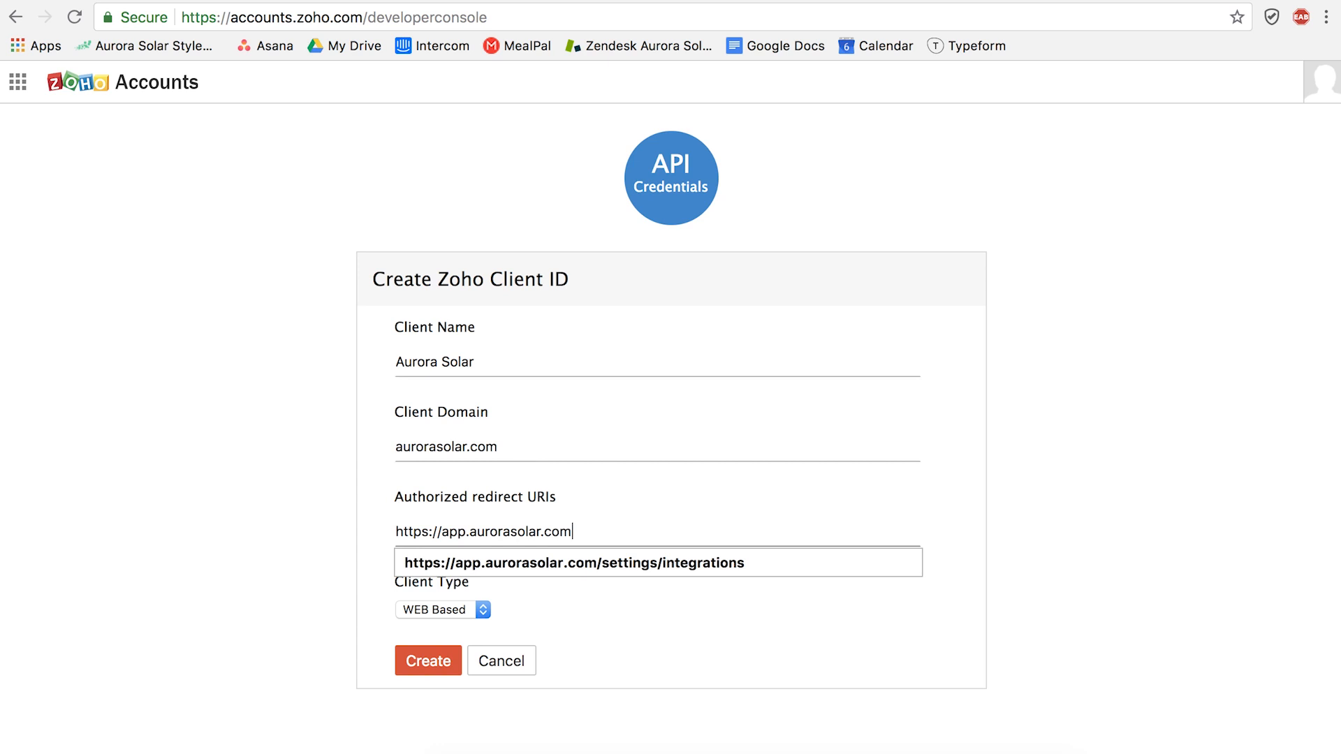
pyautogui.write('tings/integrations')
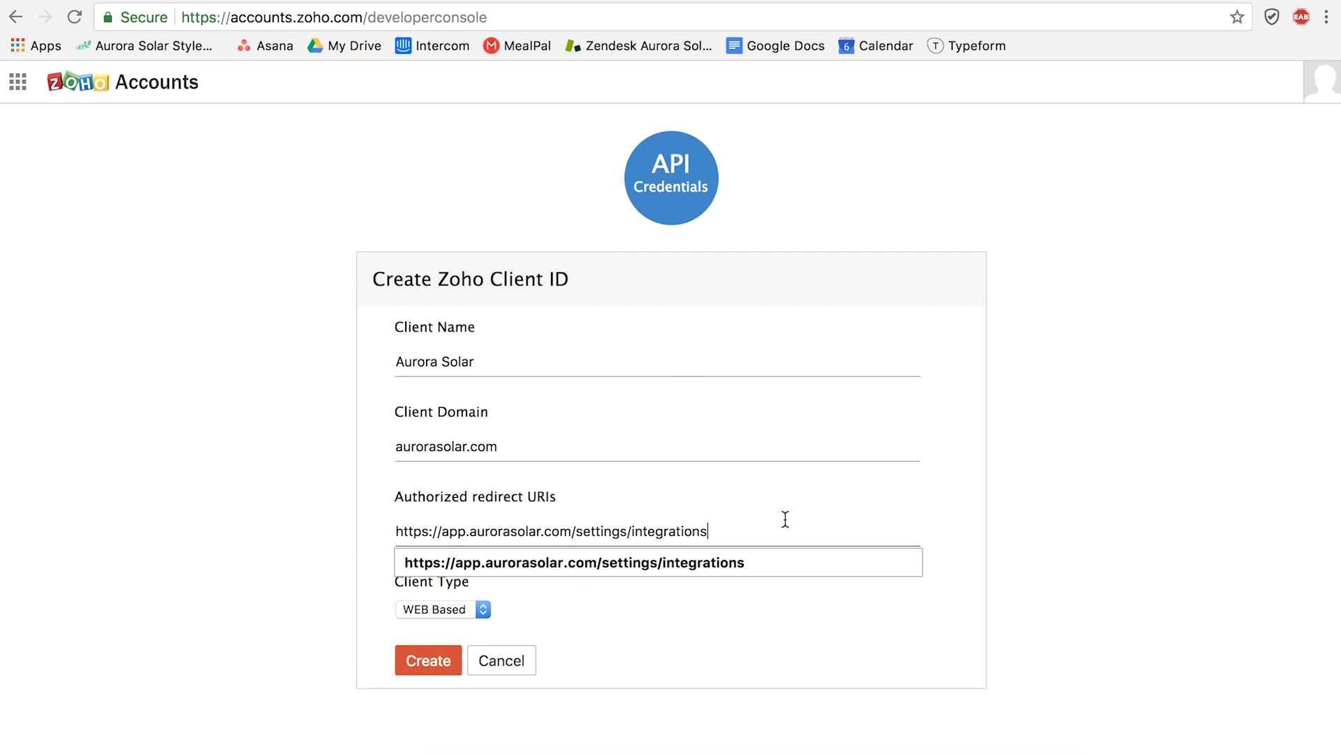
pyautogui.click(441, 661)
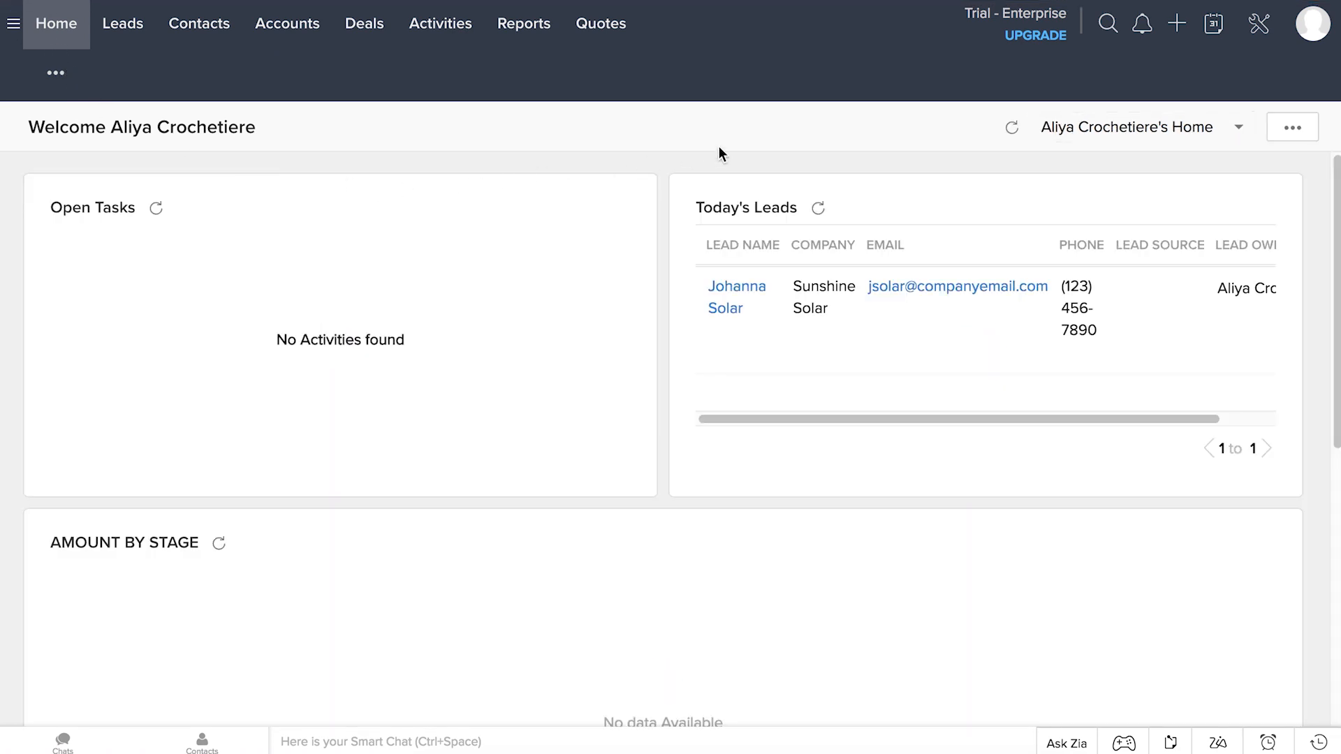
# Switch to Zoho CRM and start creating a custom button for the Leads module in the setup
pyautogui.click(1259, 25)
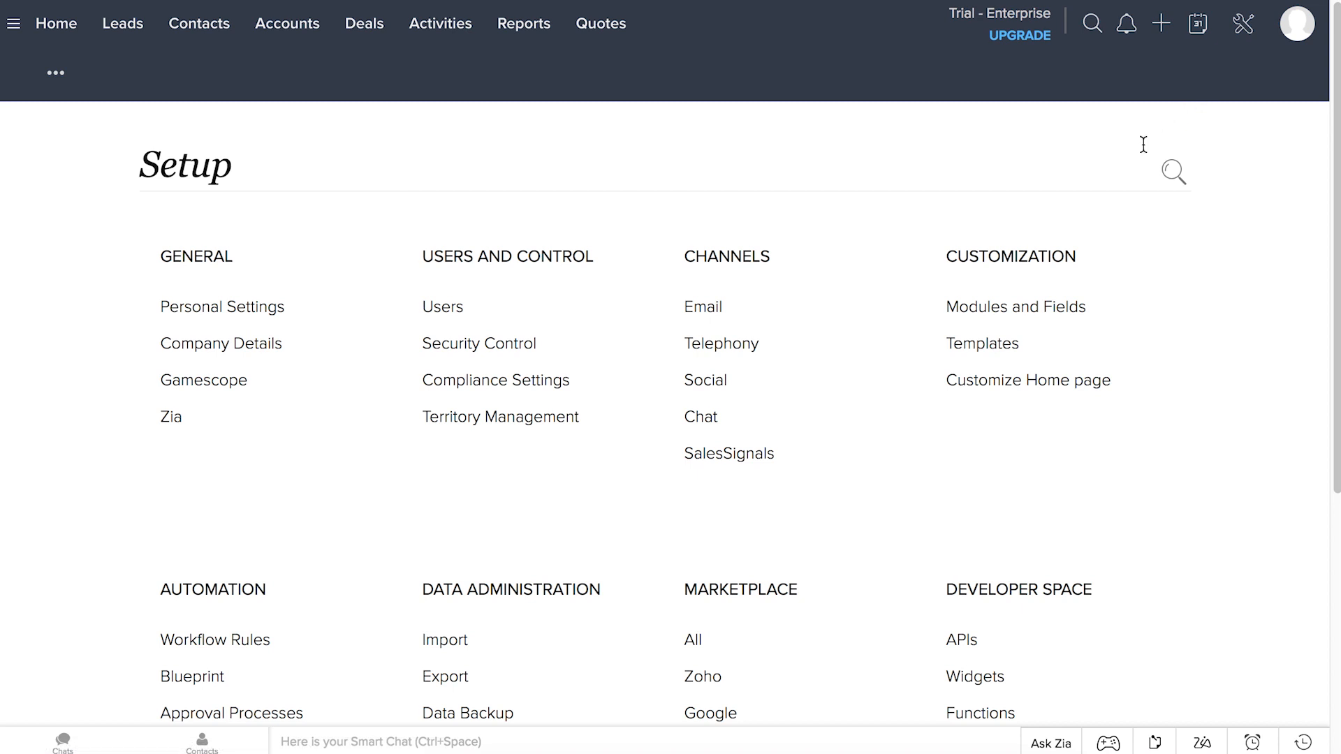
pyautogui.click(1070, 308)
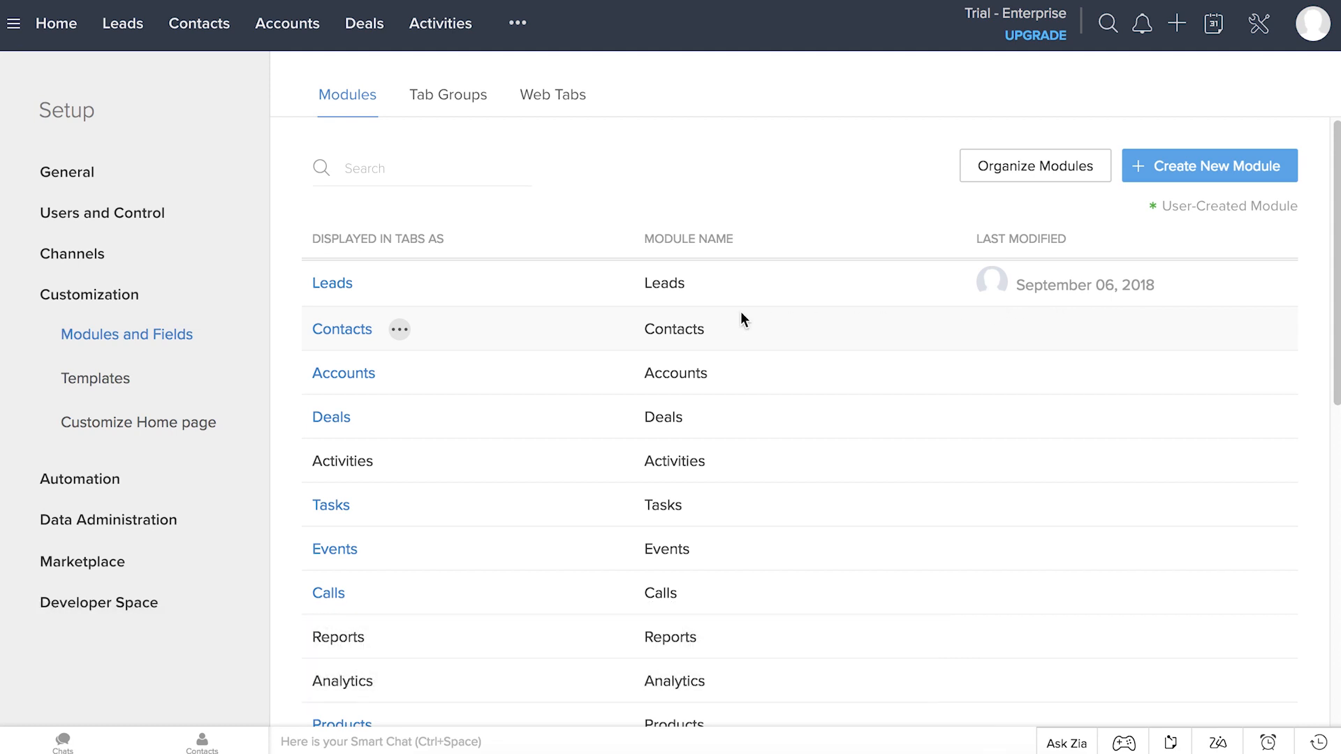
pyautogui.click(322, 285)
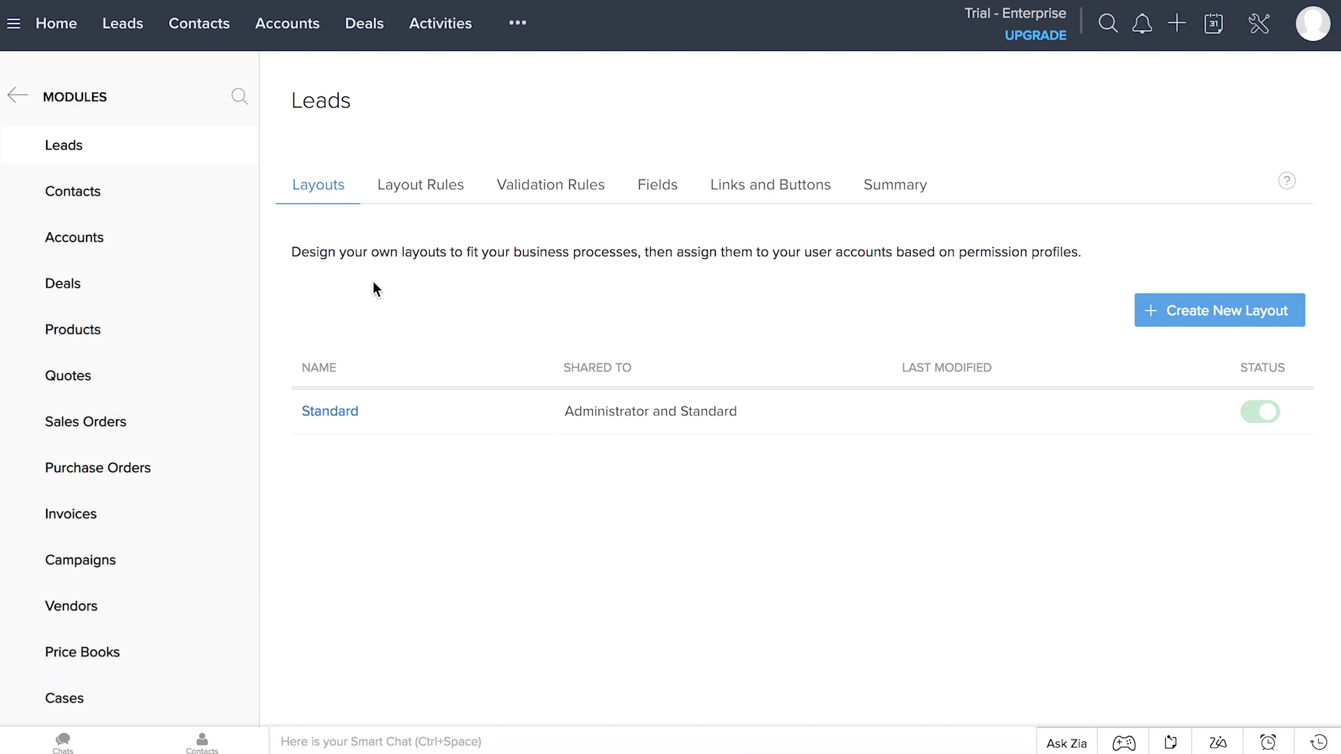
pyautogui.click(765, 188)
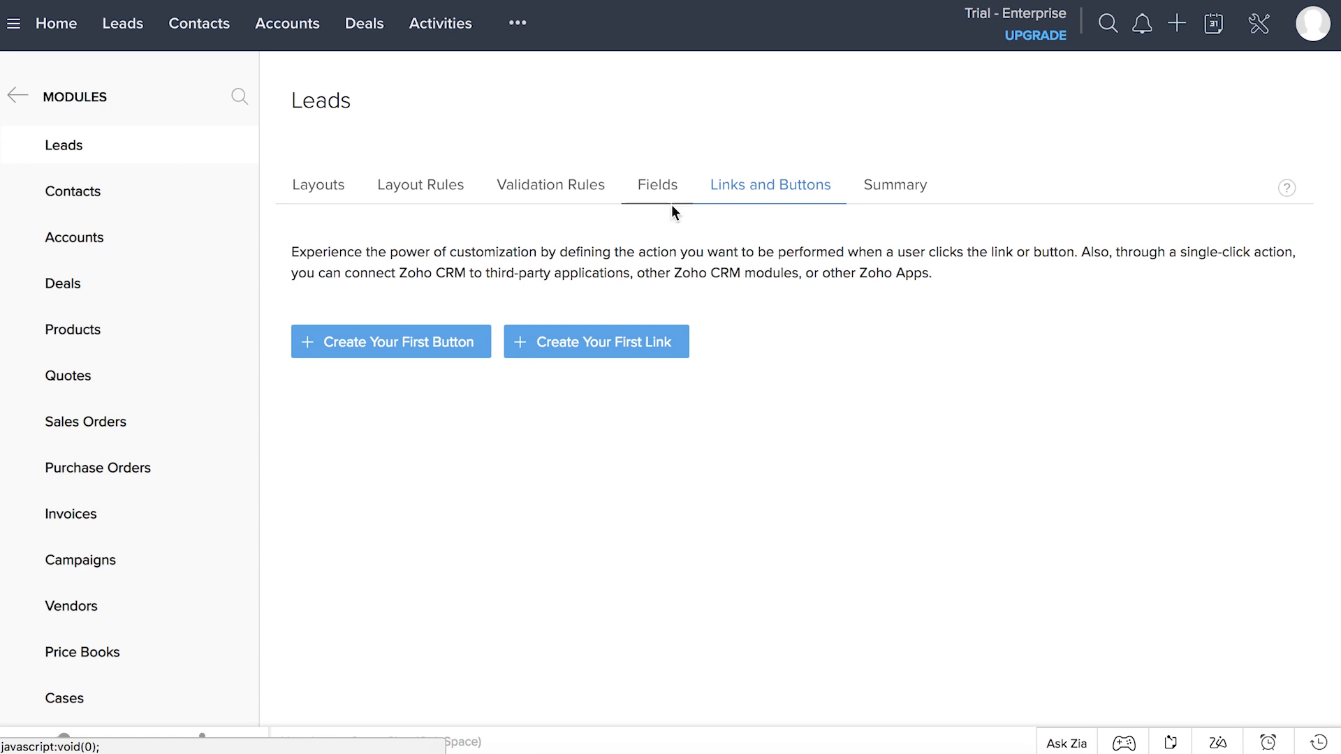
pyautogui.click(424, 346)
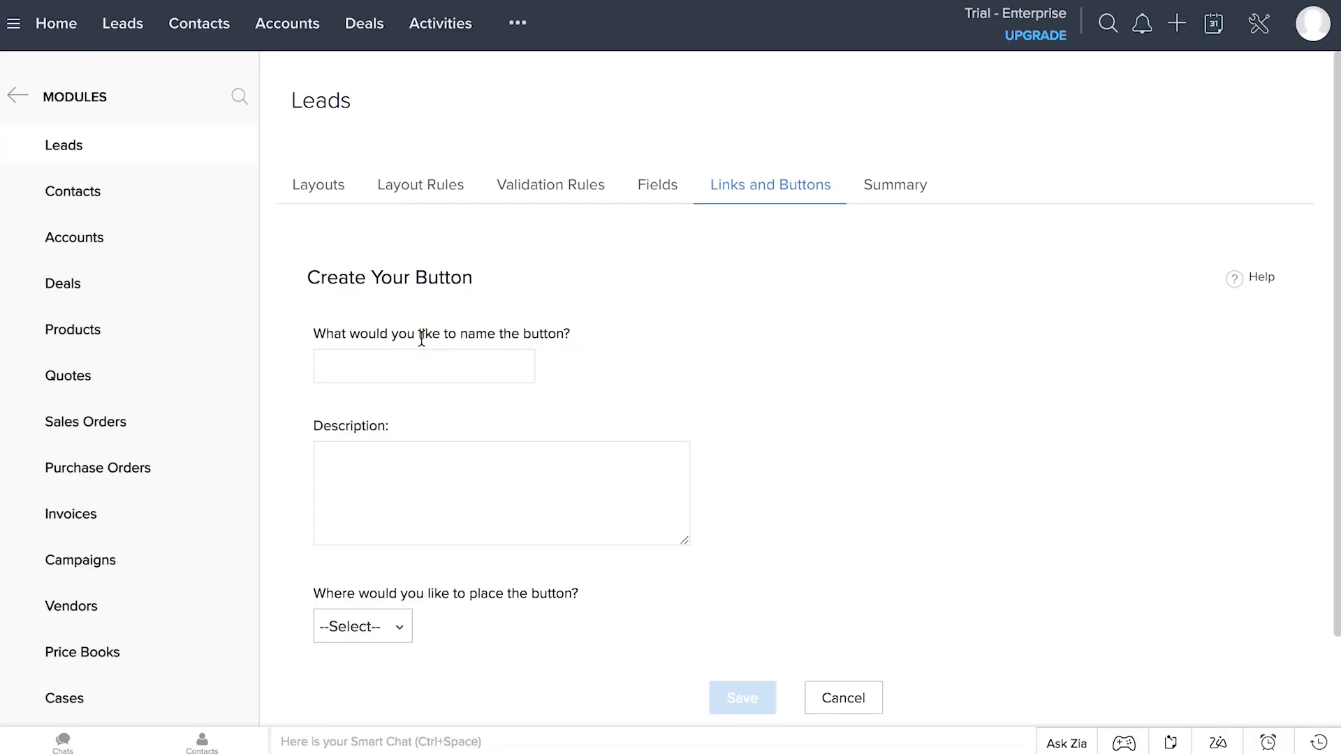
# Name the button "Design in Aurora", describe it as "Export a lead to Aurora and create a project", and place it on the View Page
pyautogui.write('Design in Aurora')
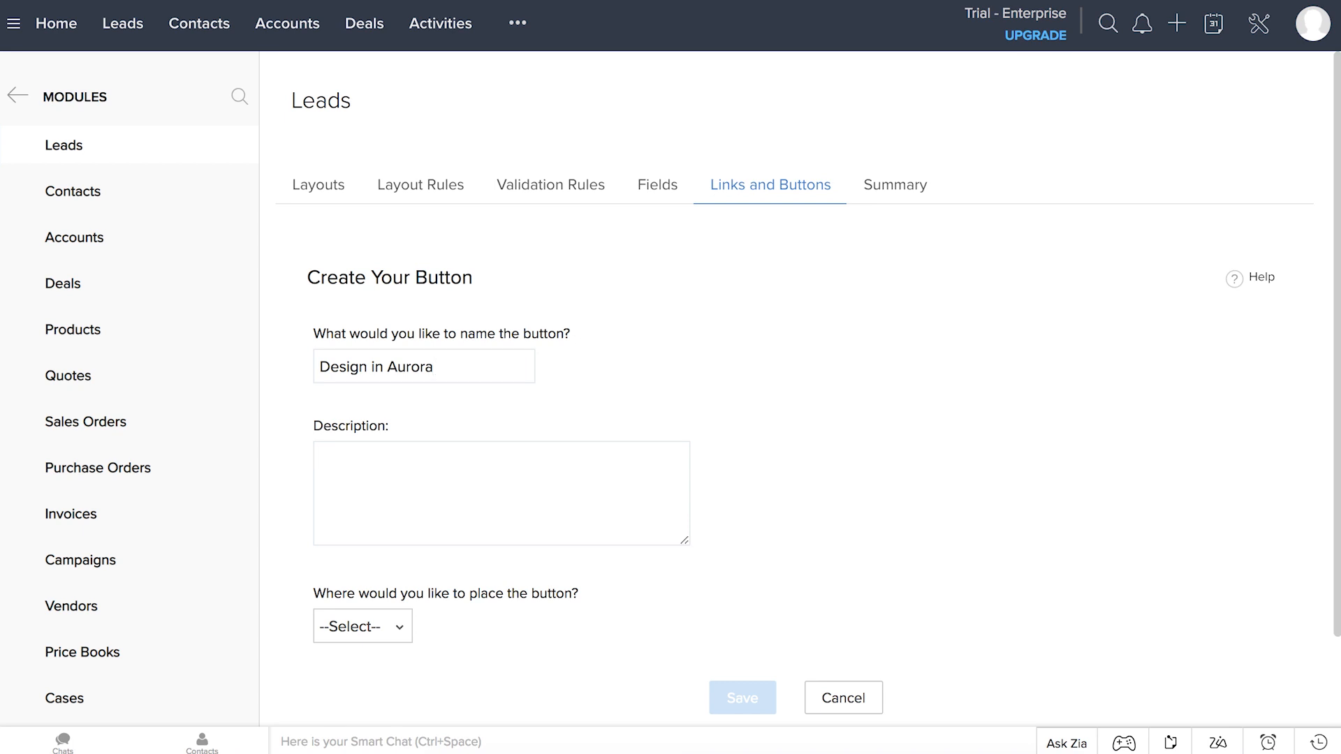
pyautogui.write('ort a lead to Aurora and create a project')
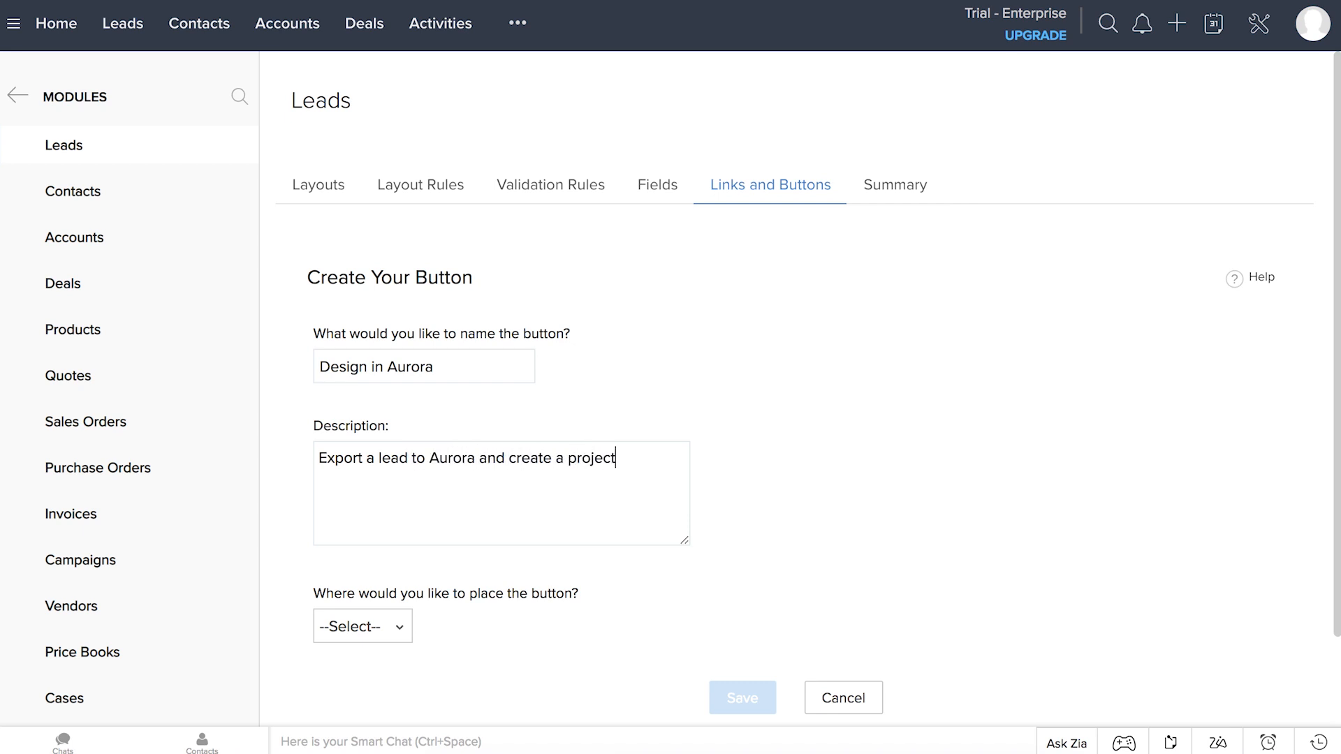
pyautogui.click(392, 626)
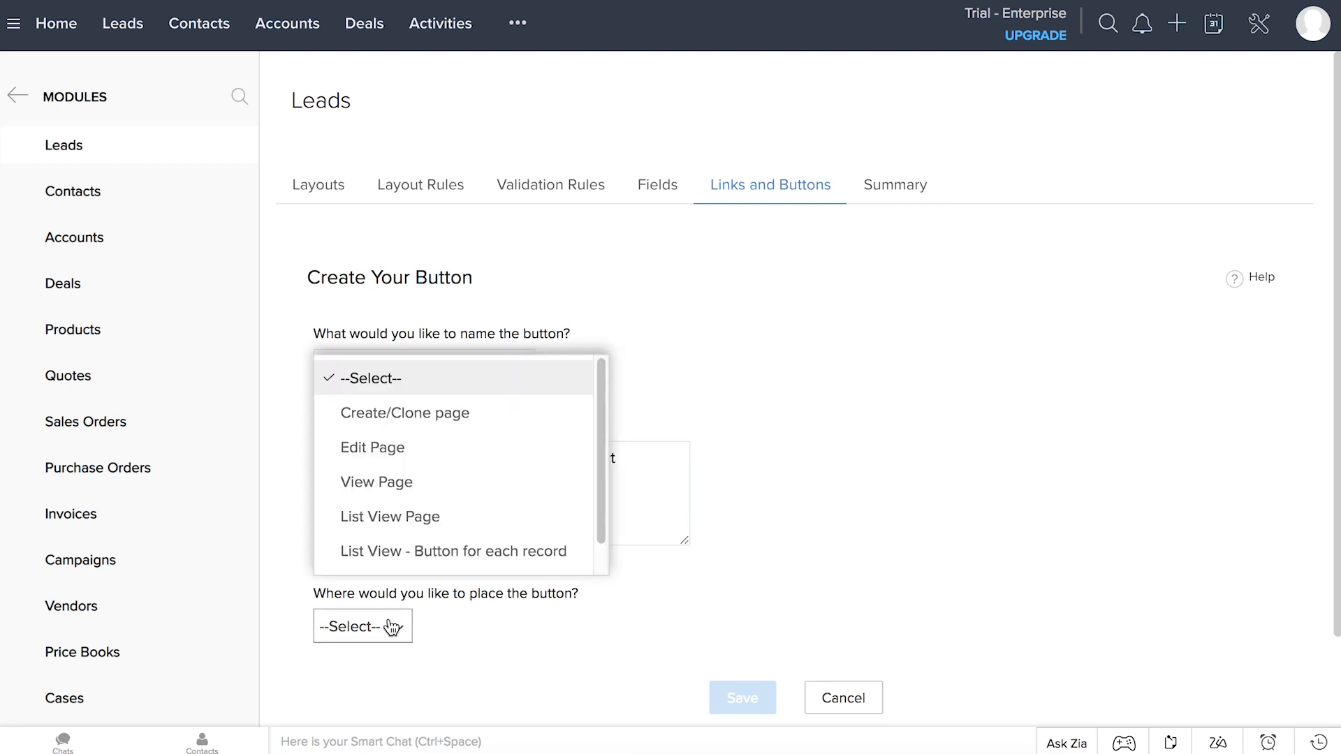
pyautogui.click(402, 493)
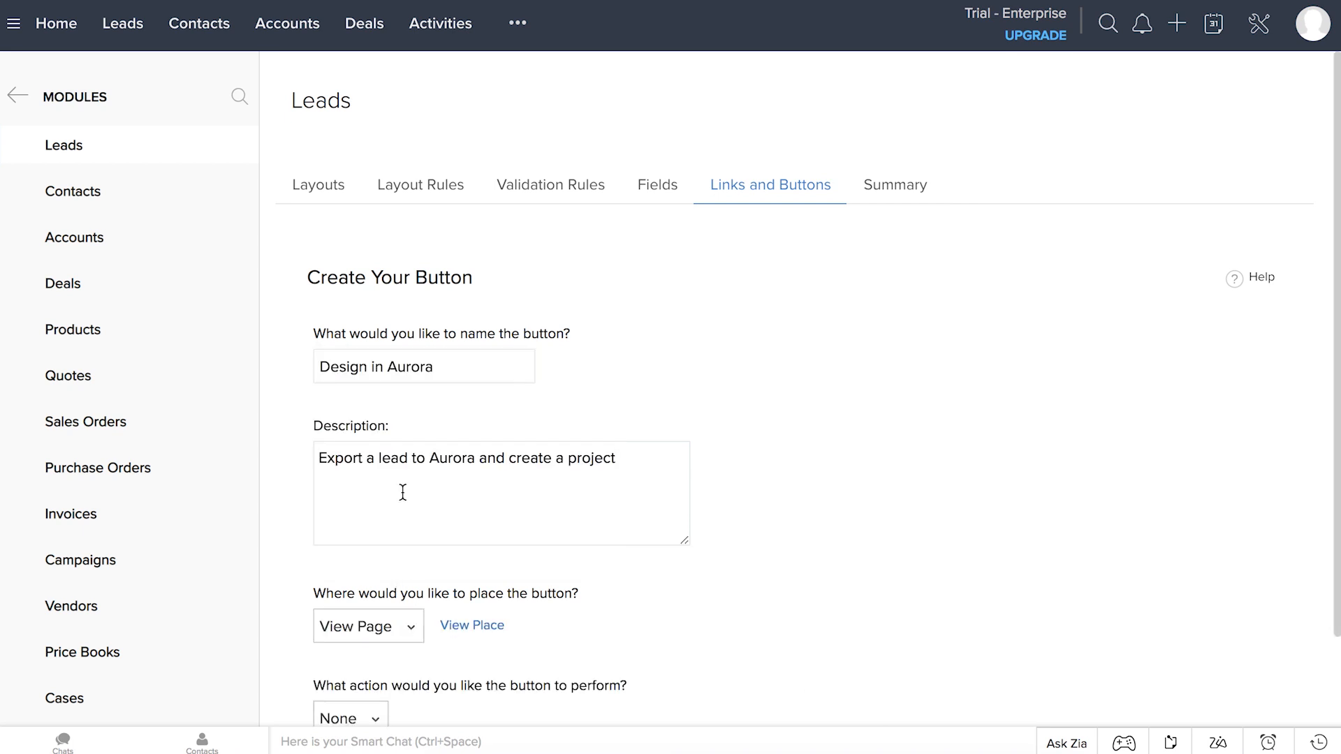
pyautogui.scroll(-2, 505, 681)
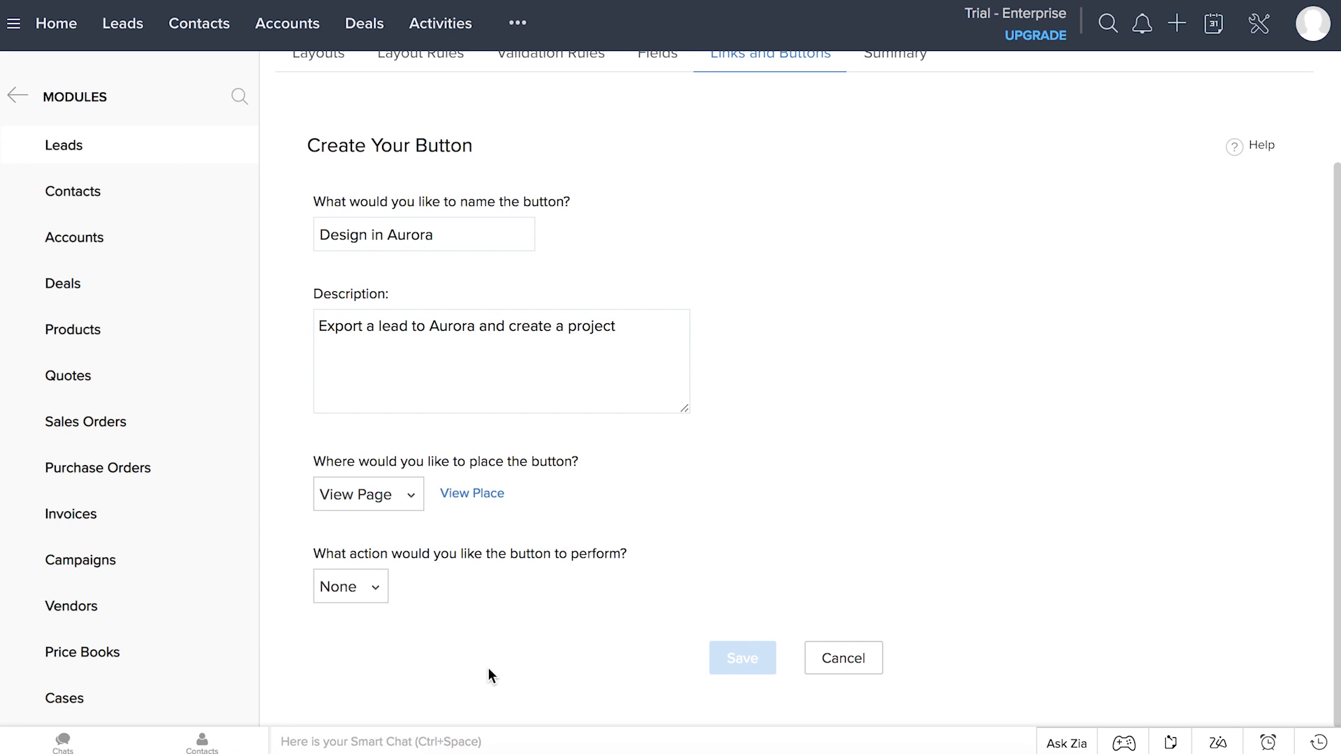
pyautogui.click(377, 591)
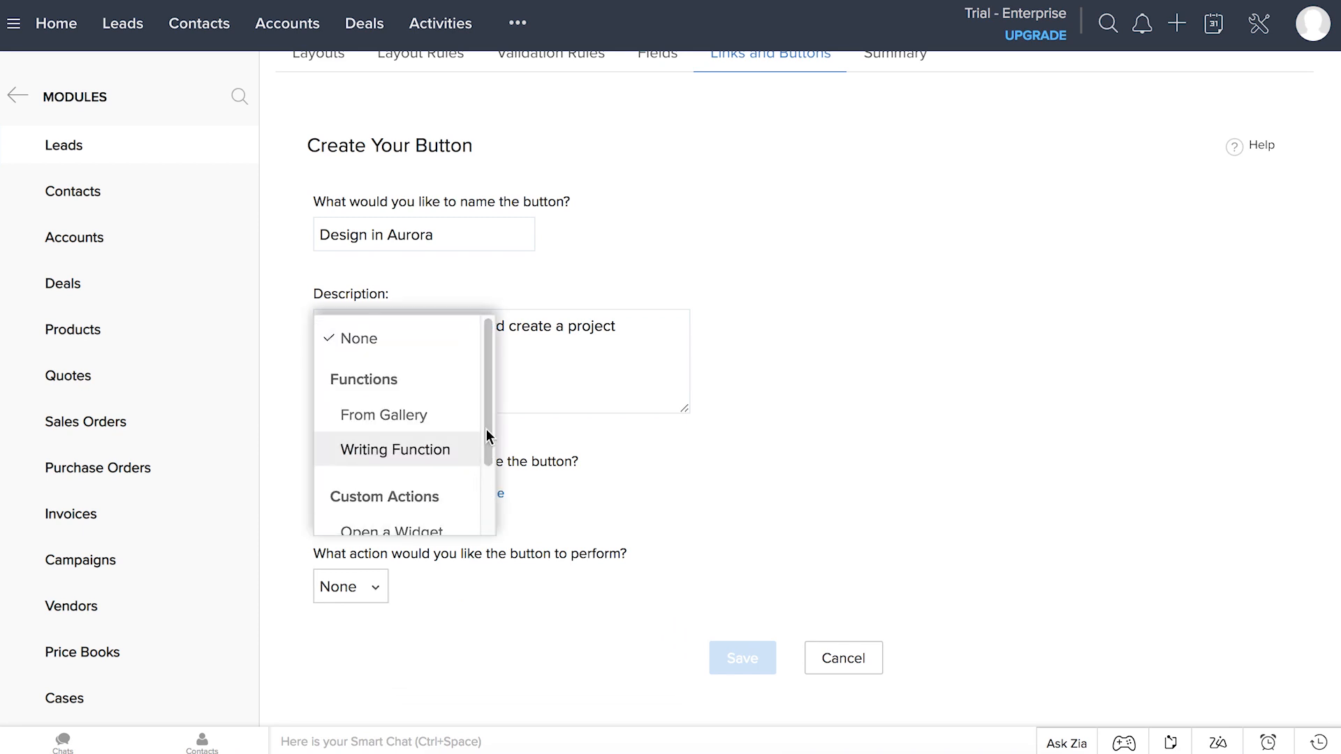
pyautogui.scroll(-3, 485, 434)
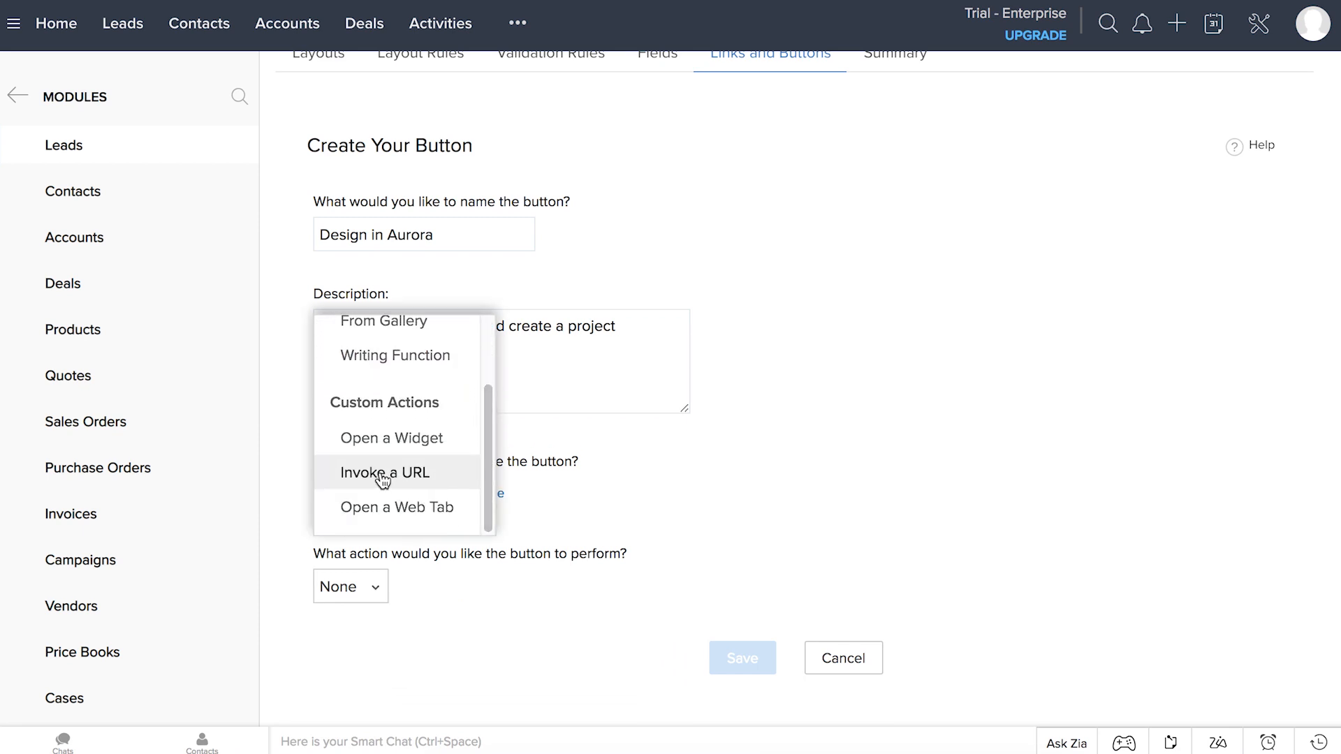
pyautogui.click(382, 477)
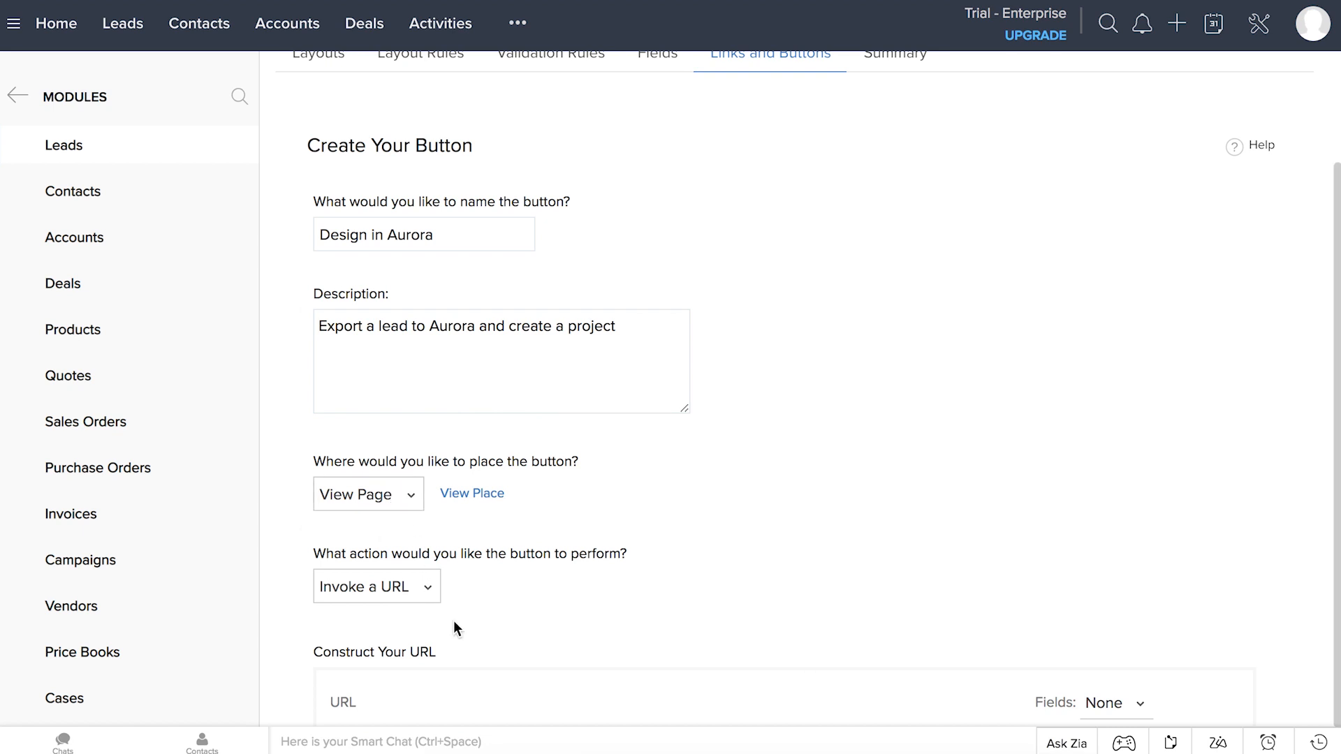
pyautogui.scroll(-2, 454, 618)
pyautogui.scroll(-4, 454, 621)
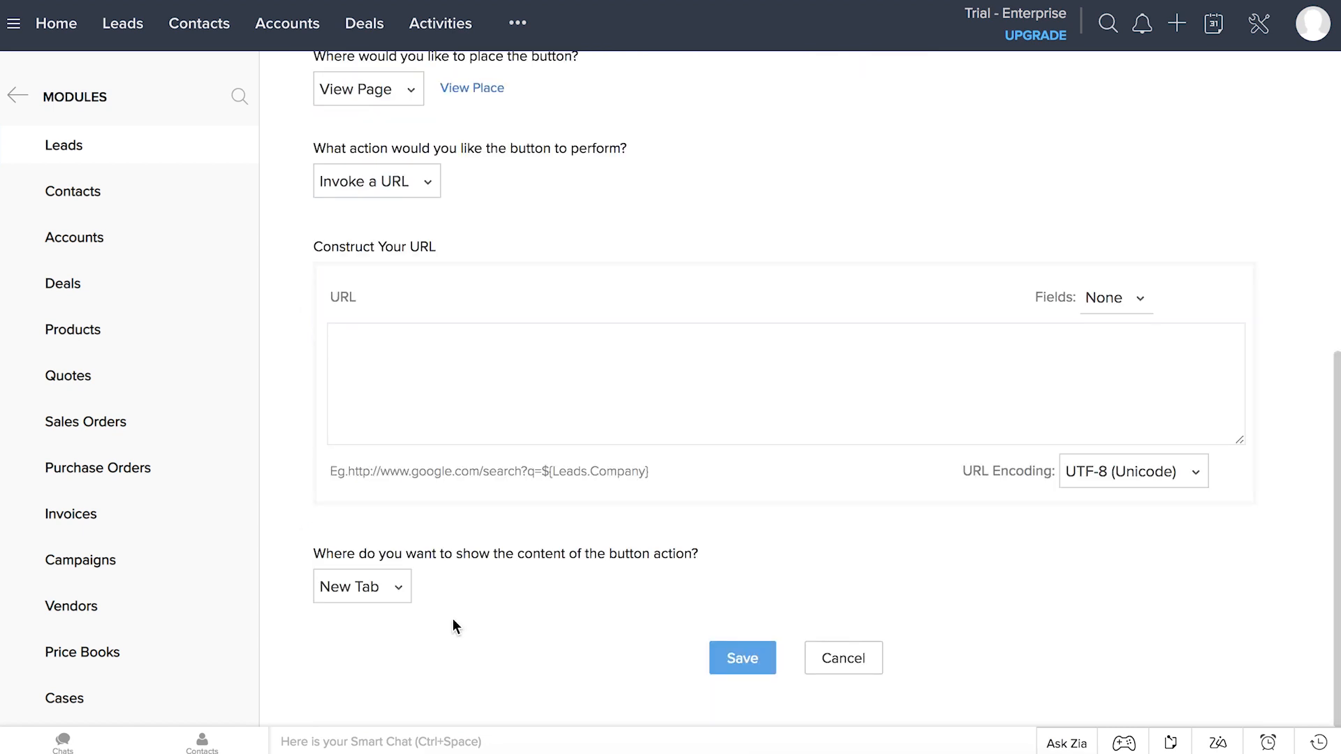
pyautogui.rightClick(340, 341)
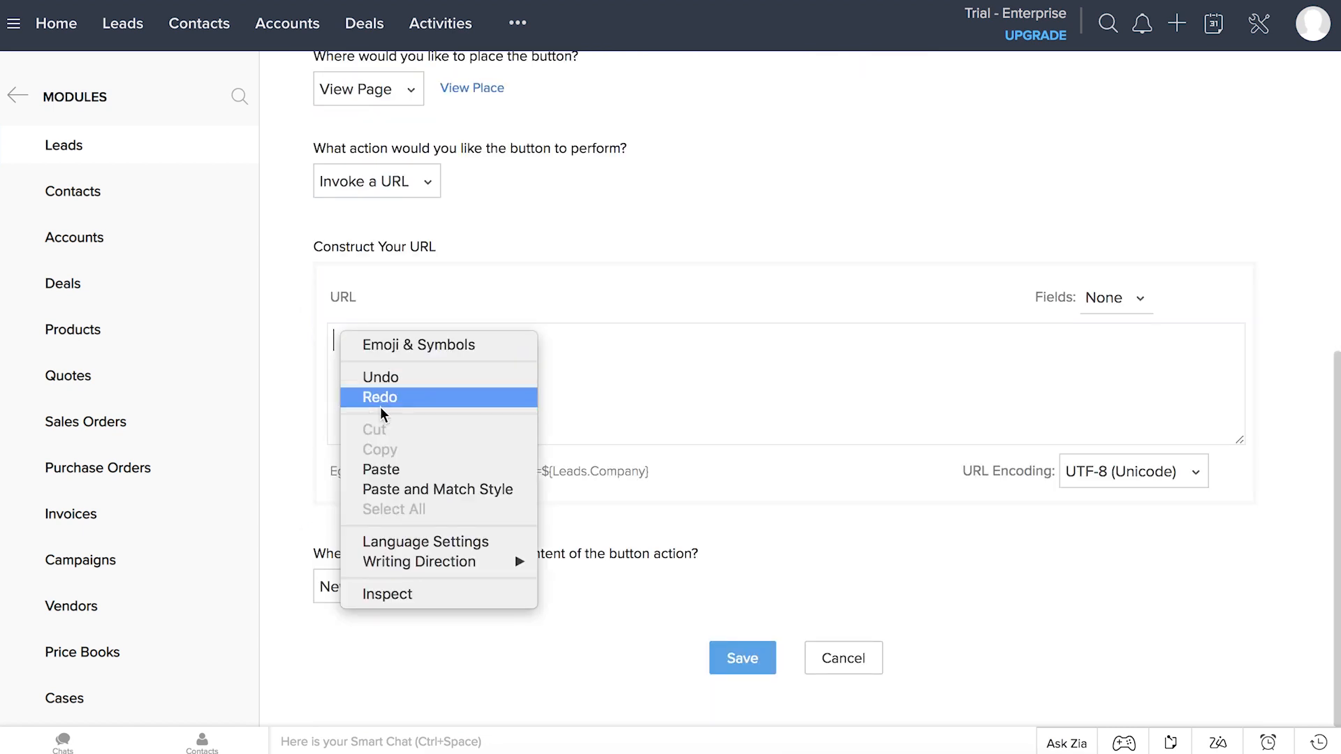
pyautogui.click(396, 468)
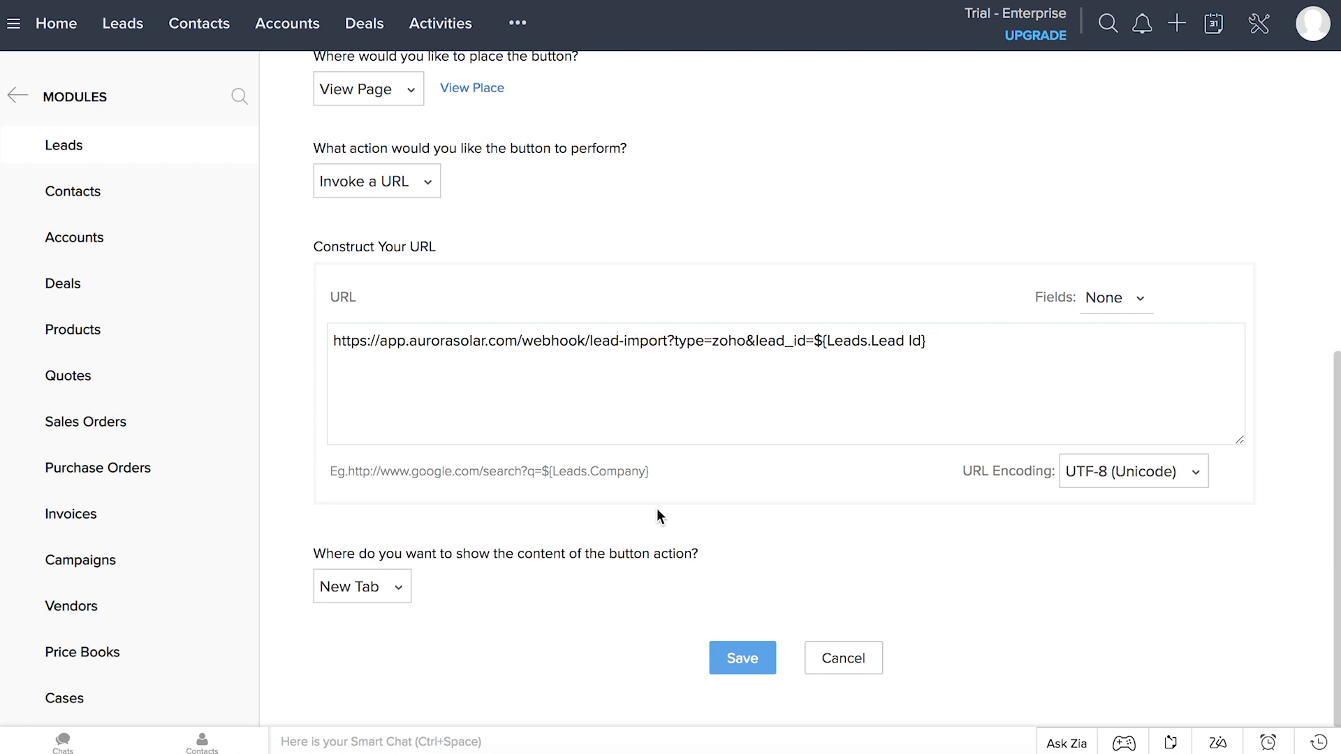
# Show the button action's content in a New Tab and save the button
pyautogui.click(385, 595)
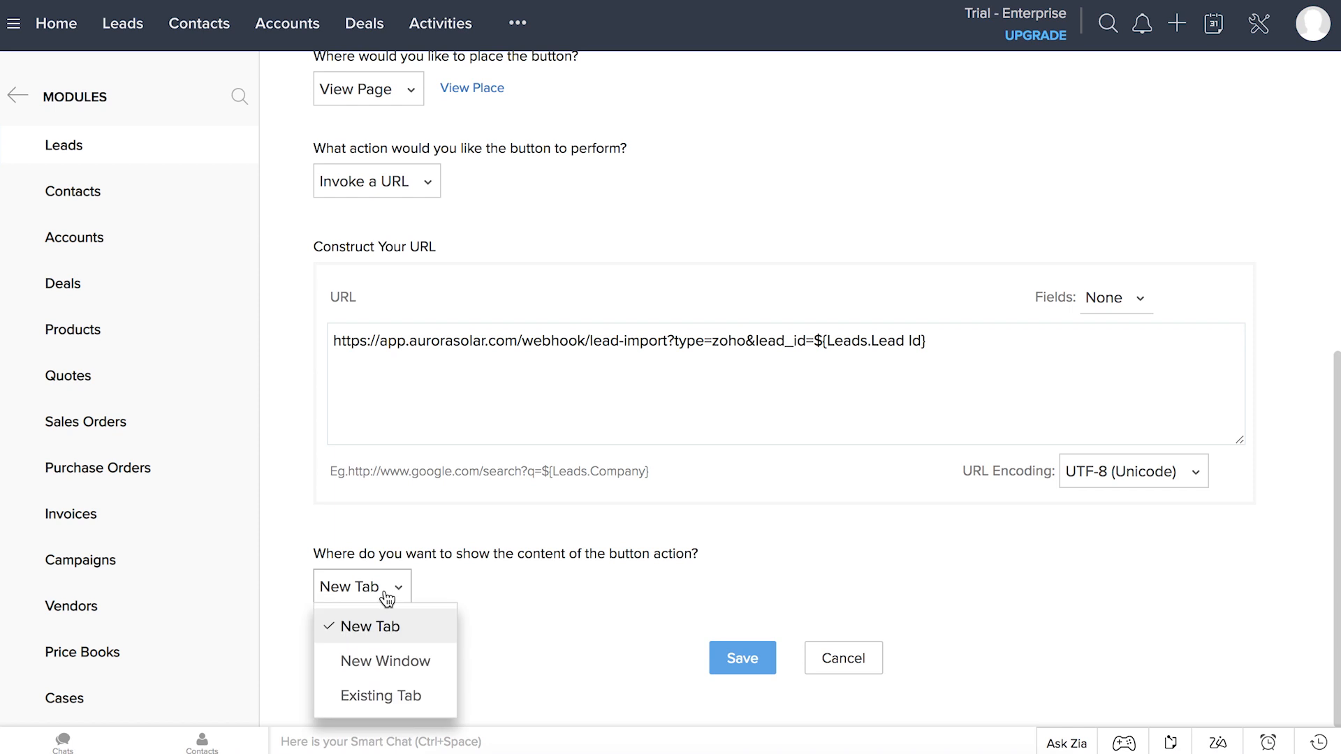
pyautogui.click(397, 629)
pyautogui.click(733, 660)
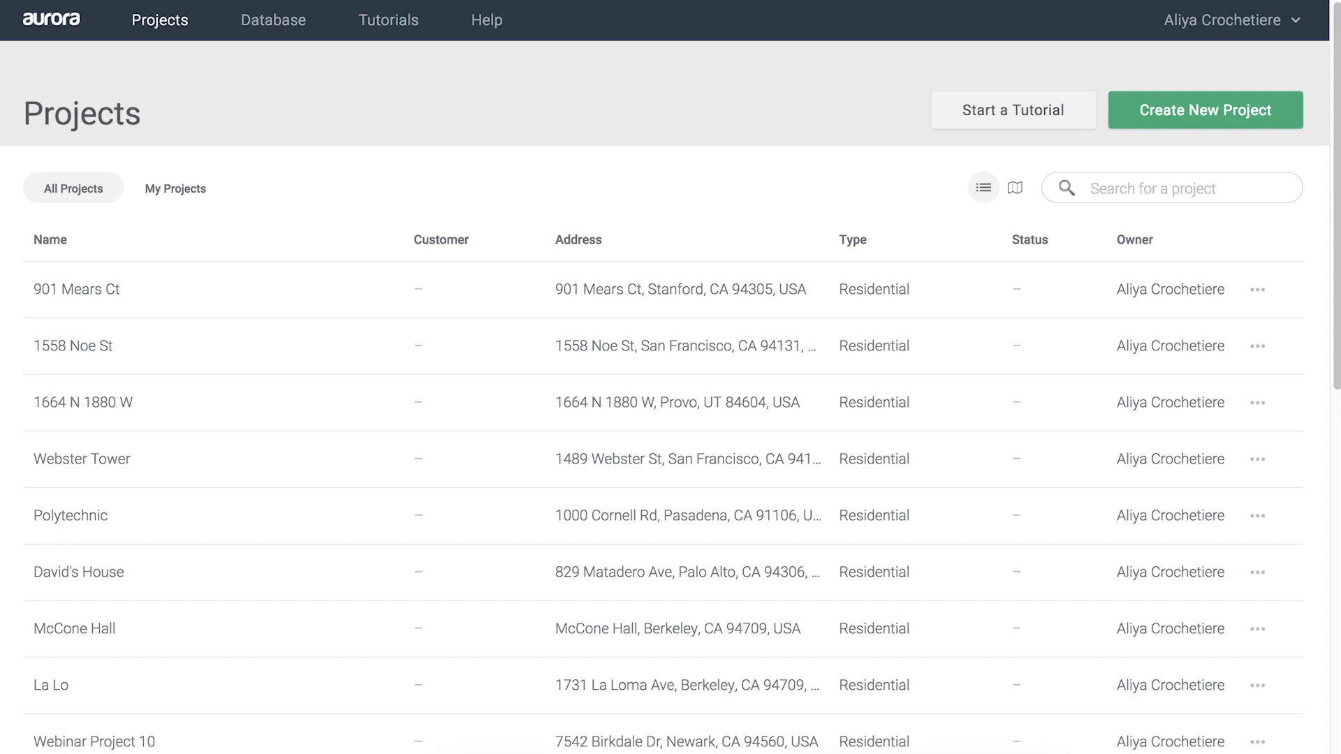
# Switch to Aurora and open the Zoho lead import integration in the organization settings
pyautogui.click(1176, 39)
pyautogui.click(1180, 68)
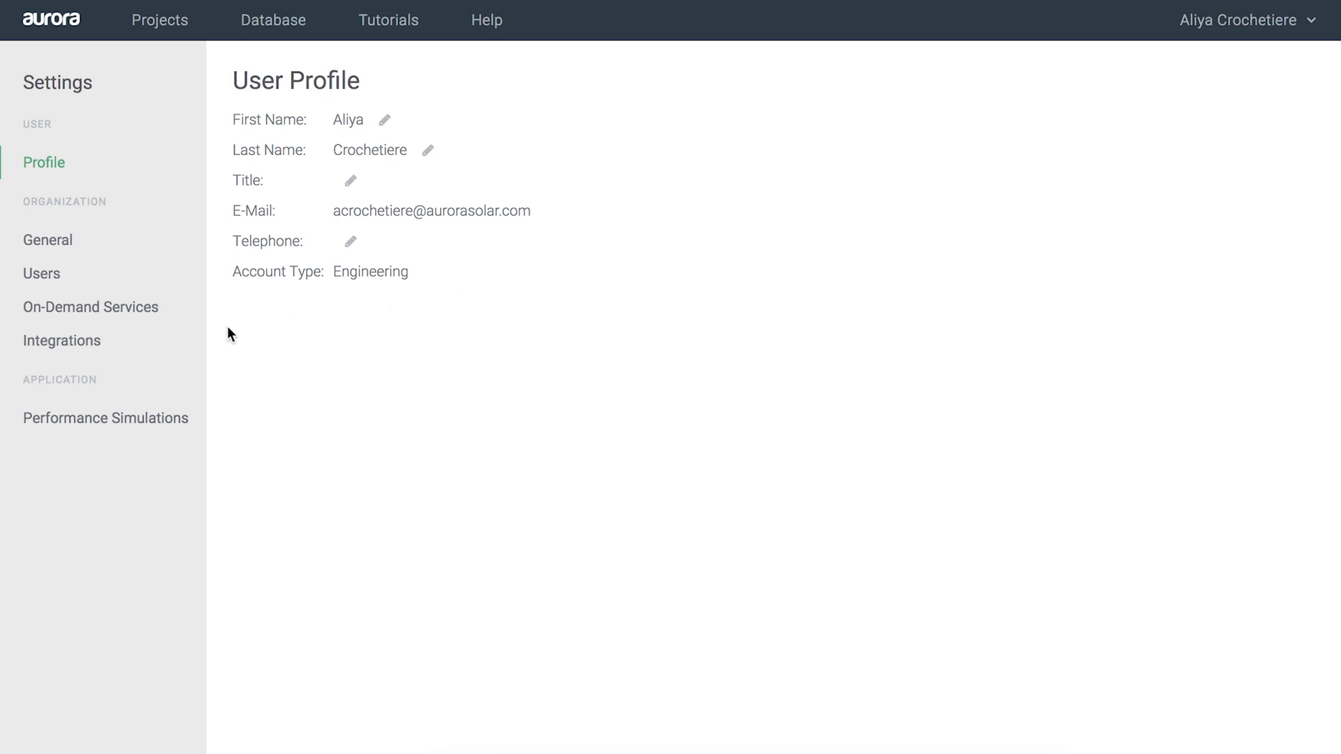
pyautogui.click(94, 350)
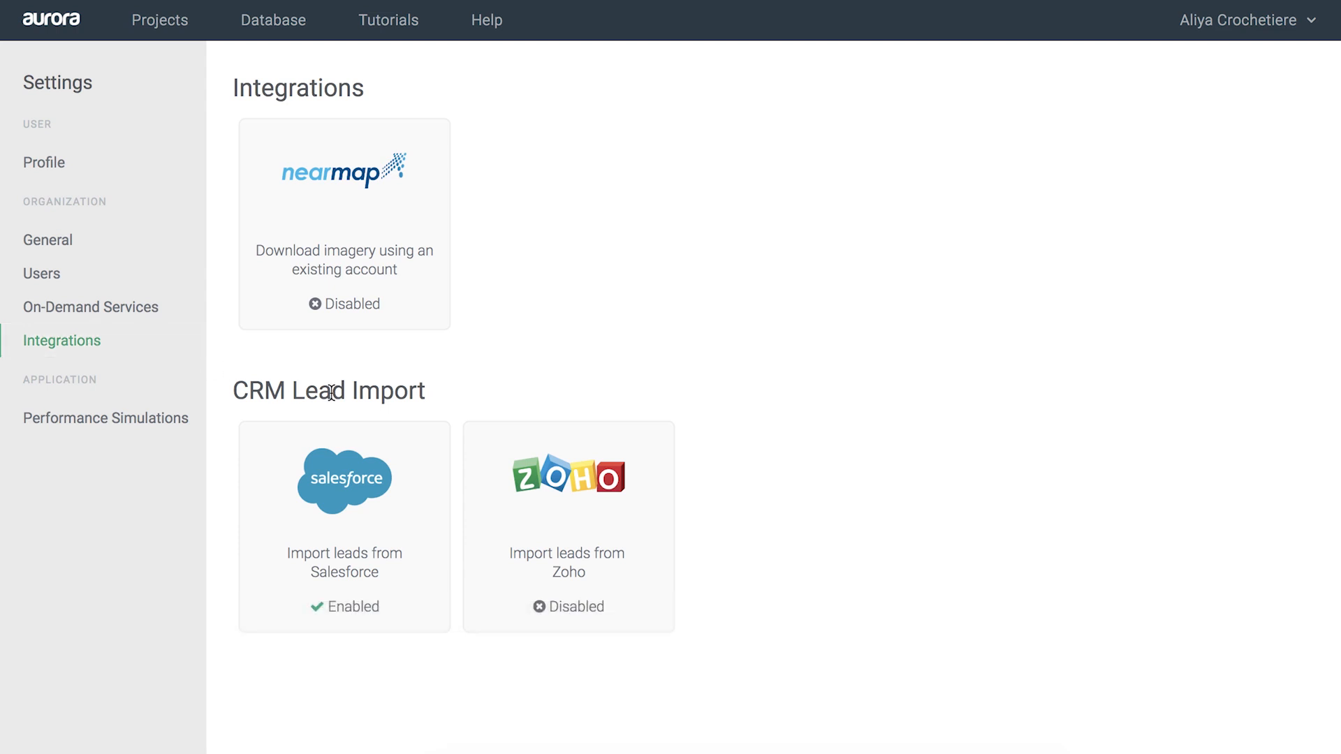
pyautogui.click(606, 489)
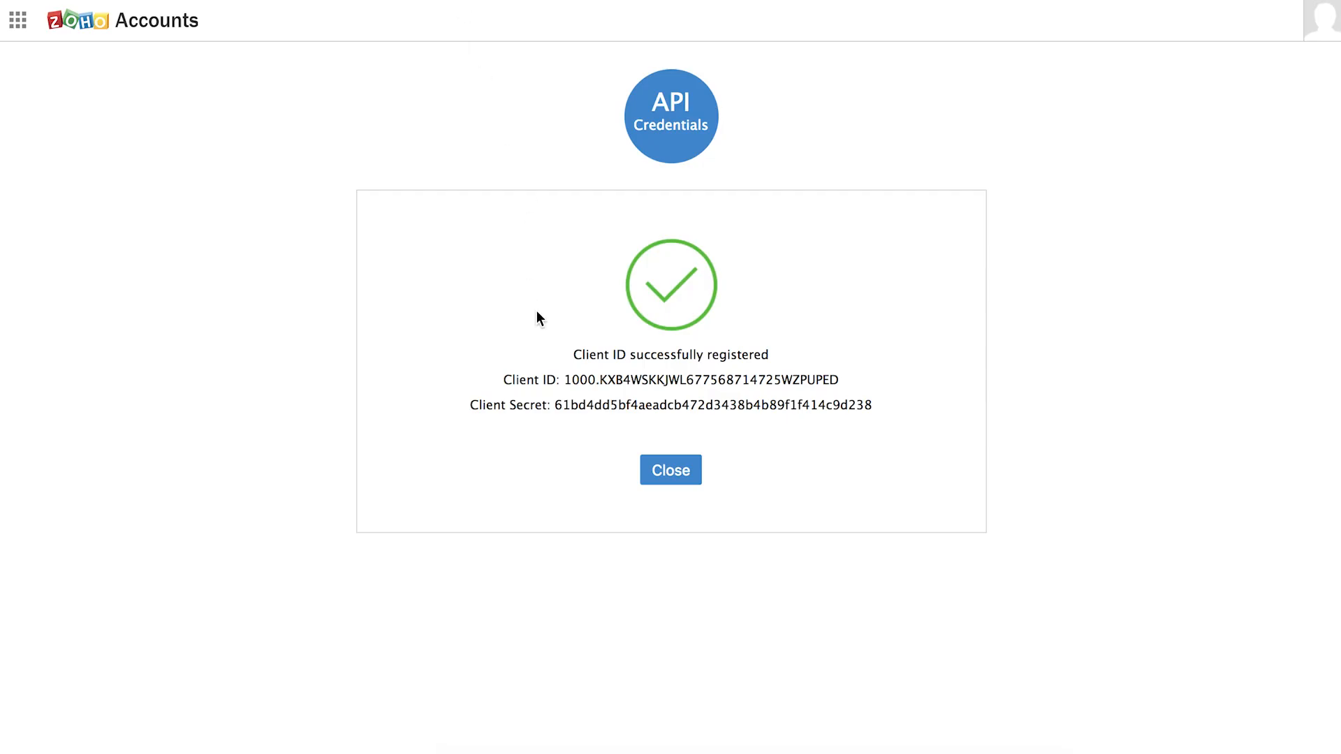
# Copy the registered client ID from Zoho Accounts into Aurora's Client ID field, then connect and accept full CRM data access
pyautogui.moveTo(566, 380); pyautogui.dragTo(835, 375)
pyautogui.rightClick(800, 377)
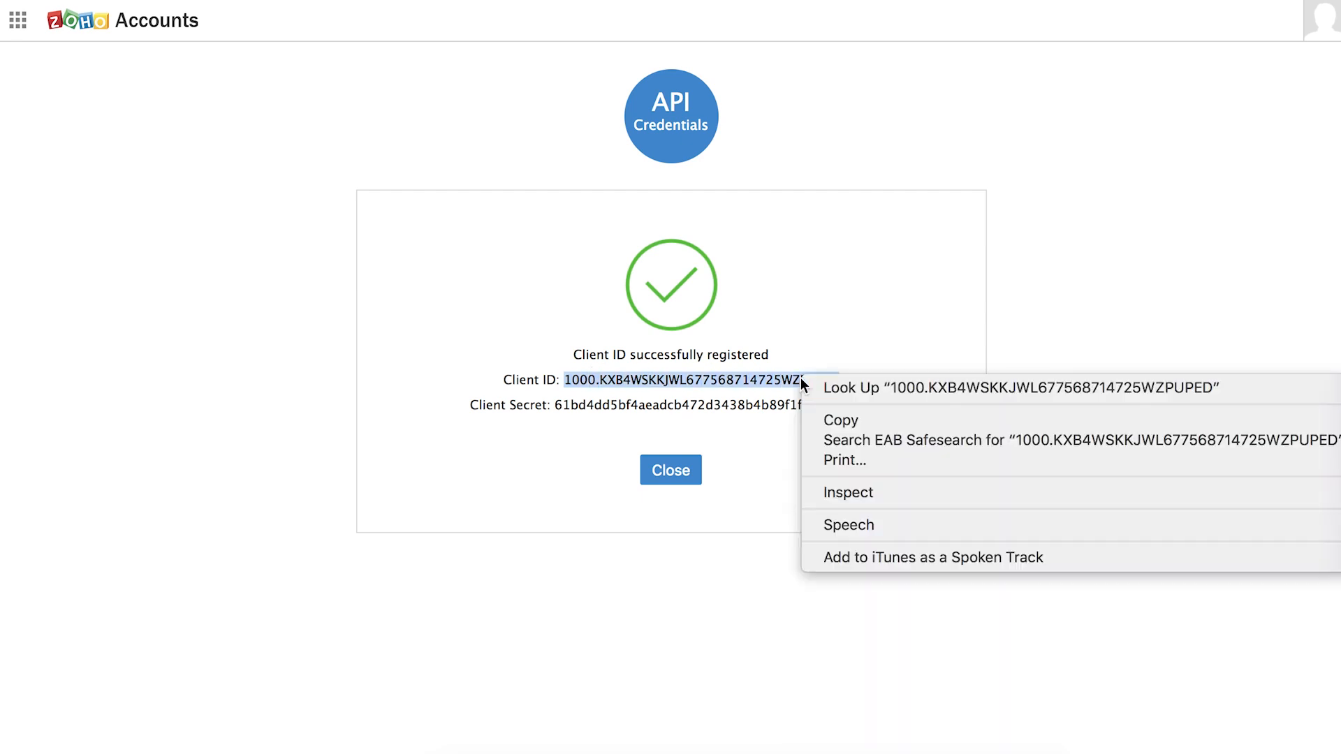
pyautogui.click(832, 416)
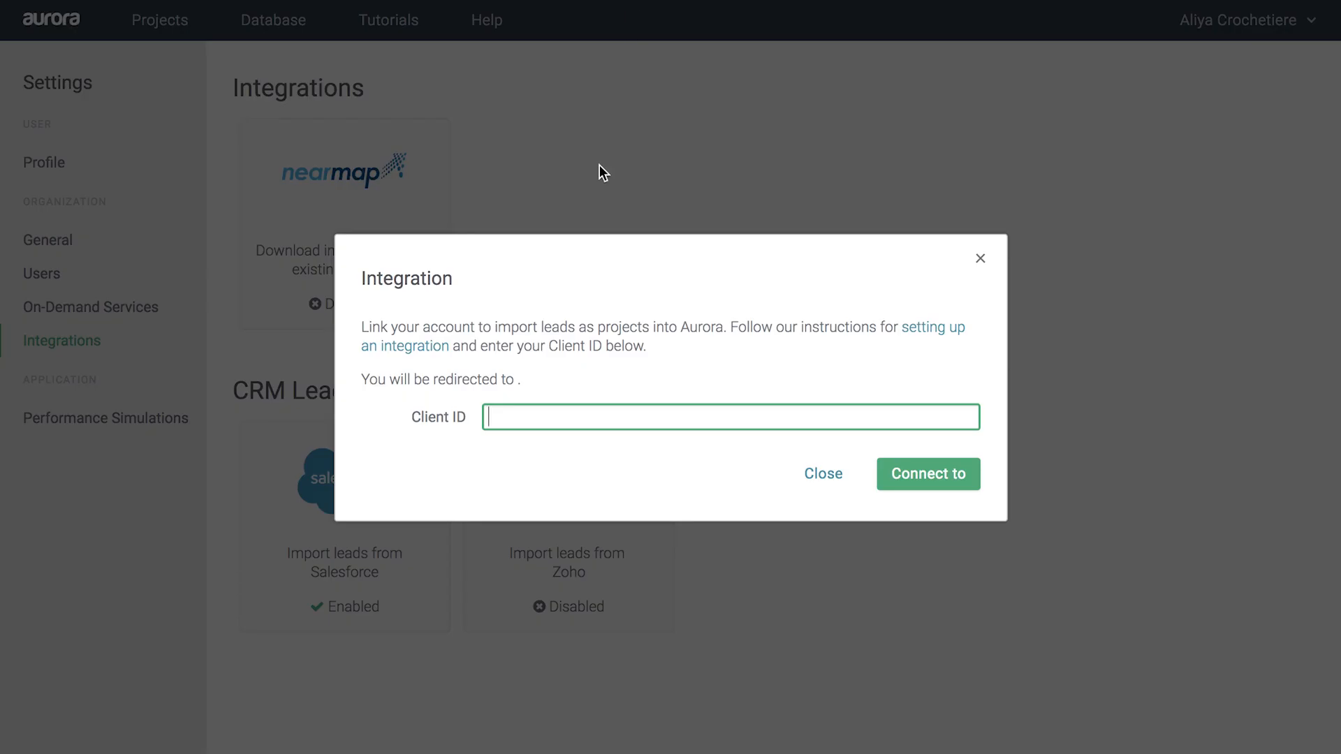
pyautogui.rightClick(579, 417)
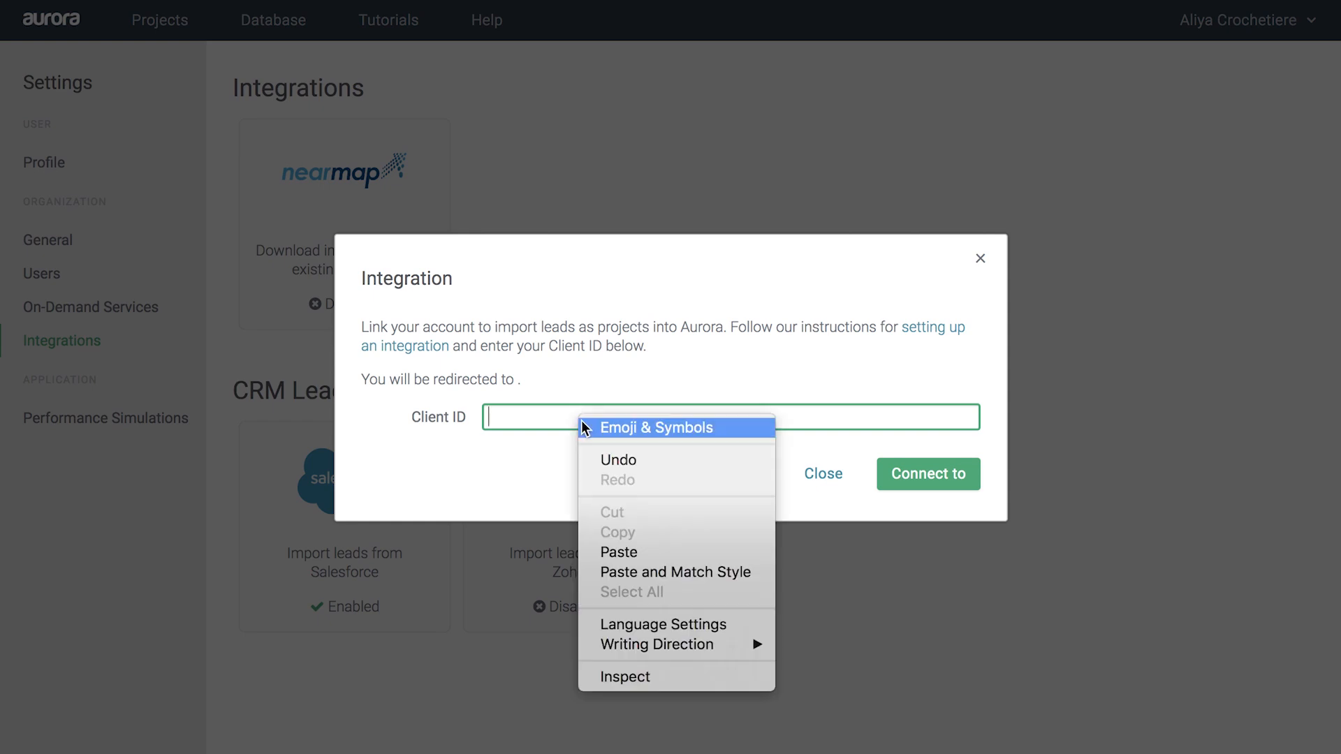
pyautogui.click(643, 552)
pyautogui.click(918, 475)
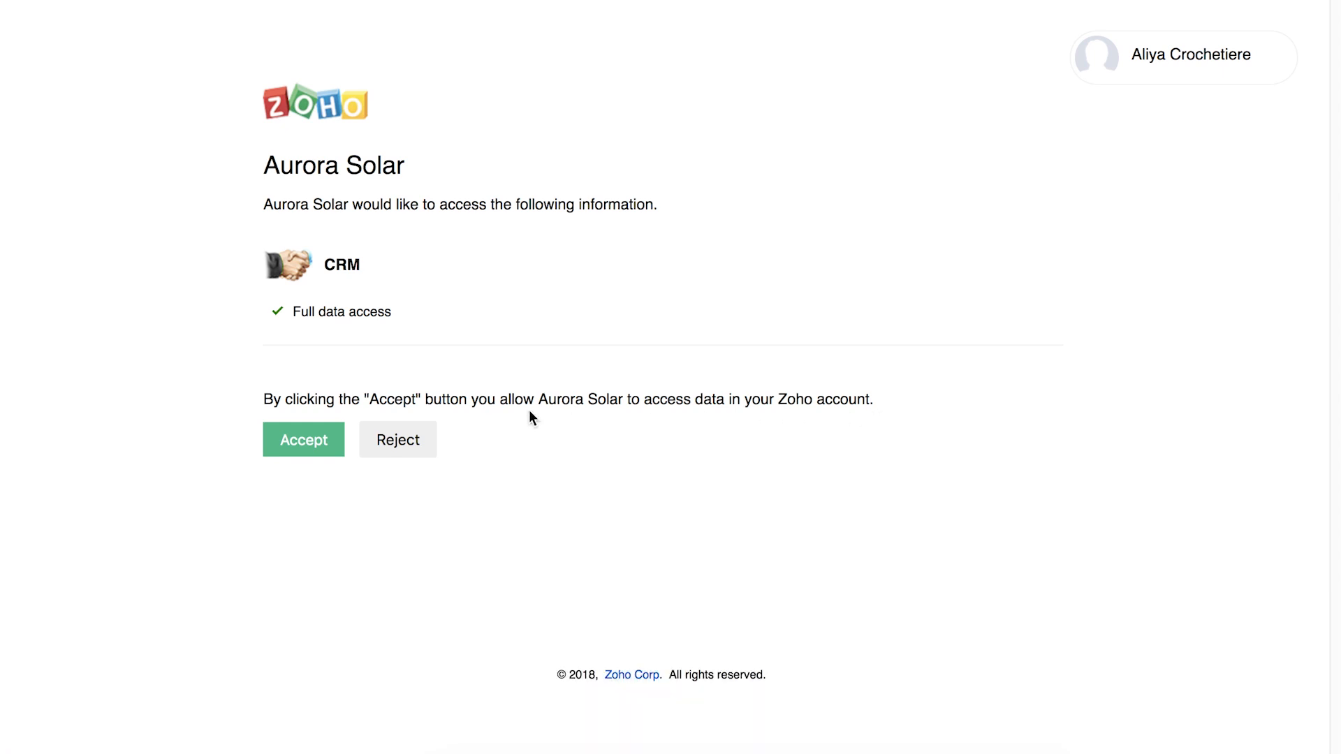
pyautogui.click(301, 440)
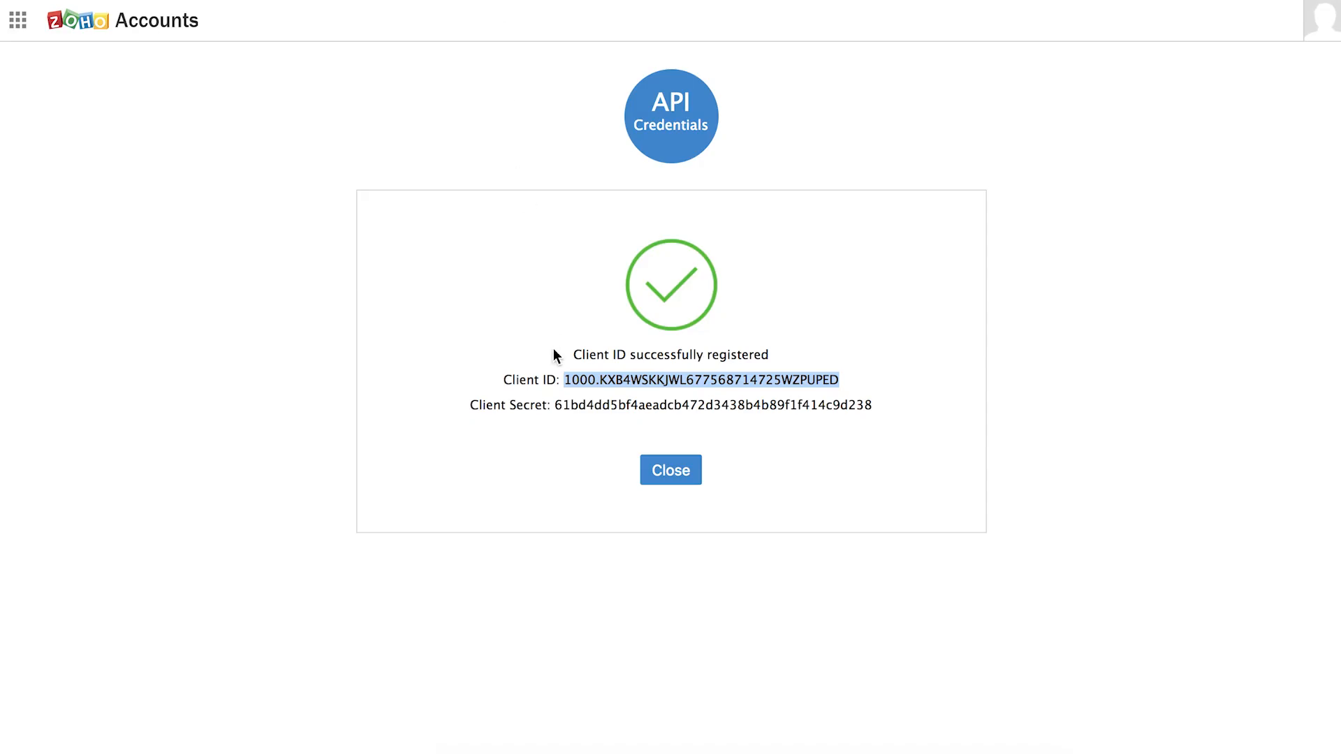
# Copy the client secret from Zoho Accounts into Aurora's Client Secret field and complete the integration setup
pyautogui.click(556, 406)
pyautogui.moveTo(557, 405); pyautogui.dragTo(873, 406)
pyautogui.rightClick(844, 406)
pyautogui.click(875, 445)
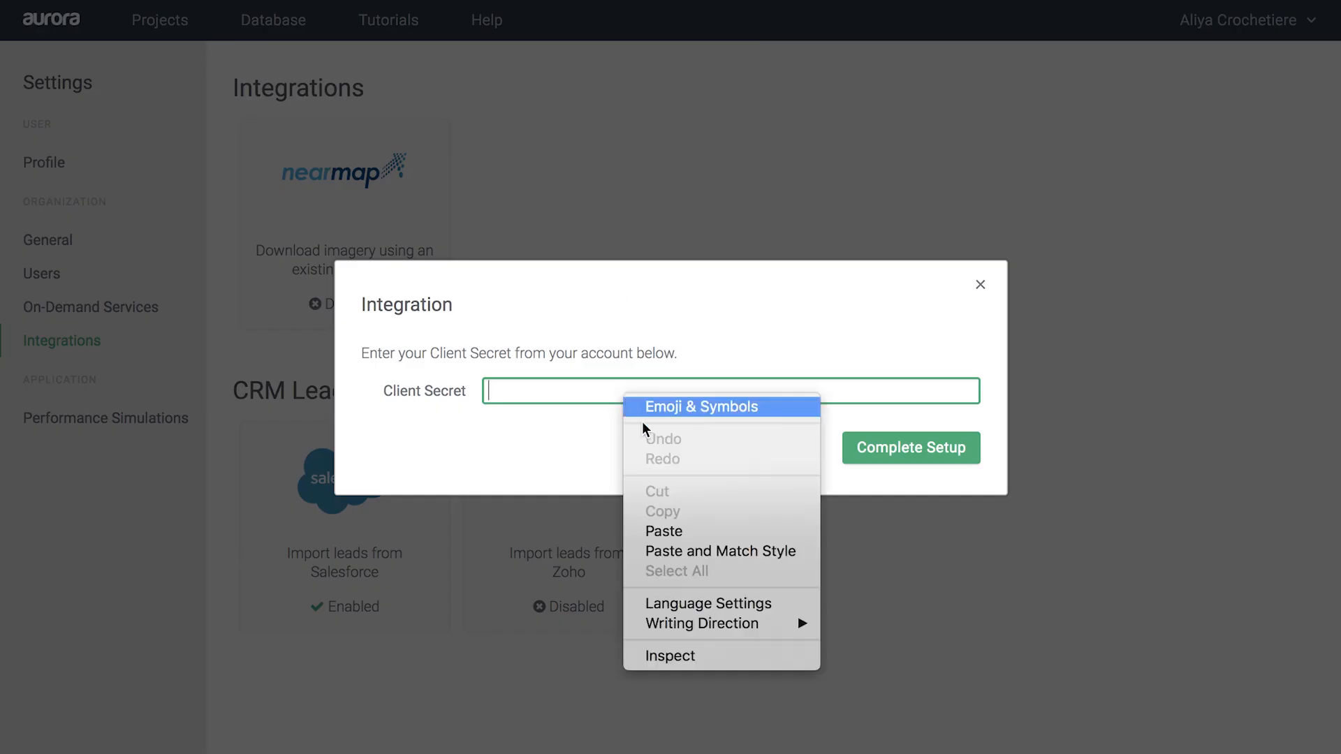
pyautogui.click(695, 531)
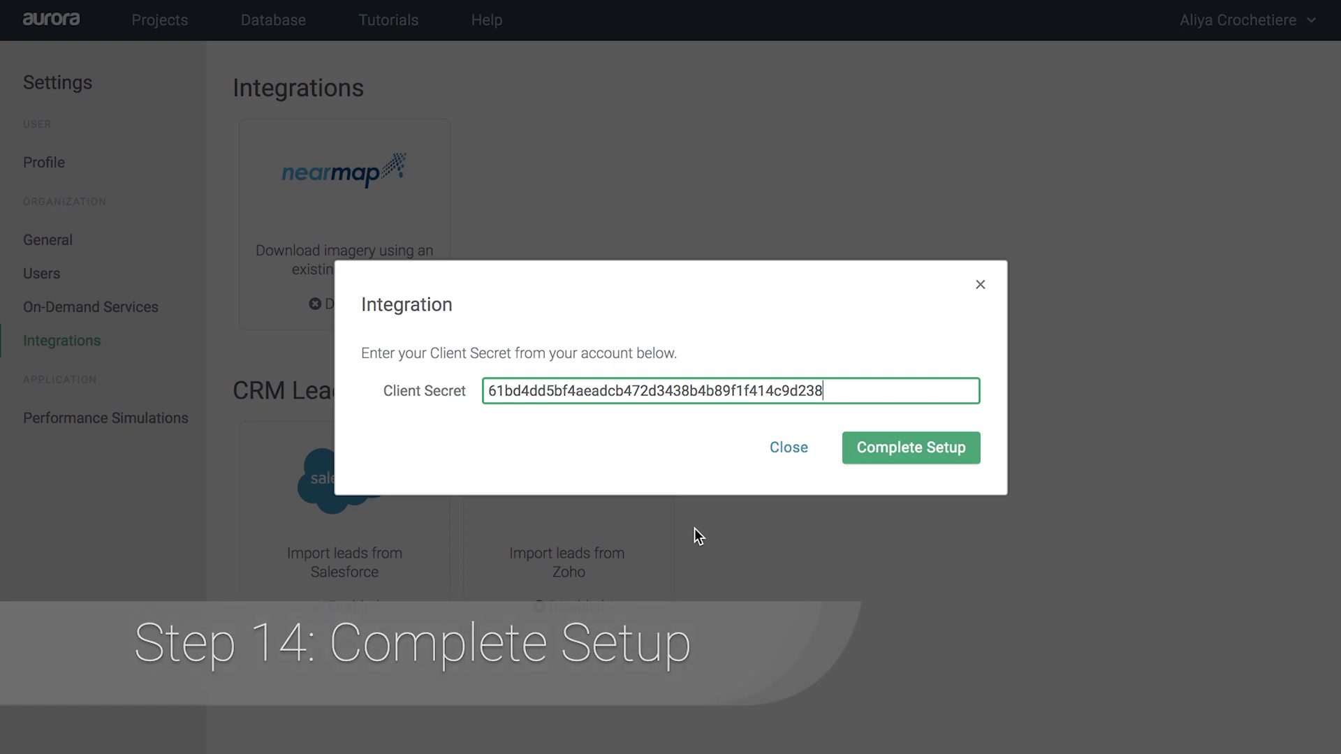
pyautogui.click(868, 458)
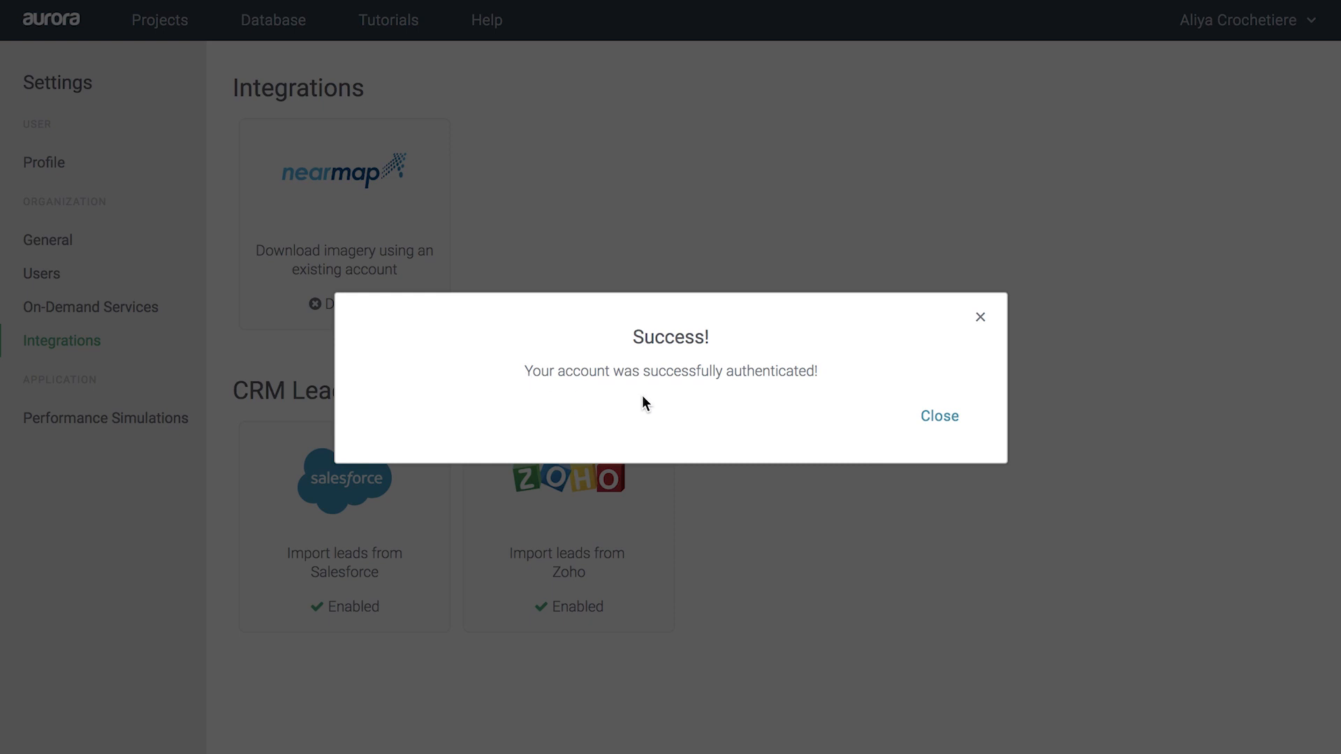
pyautogui.click(938, 416)
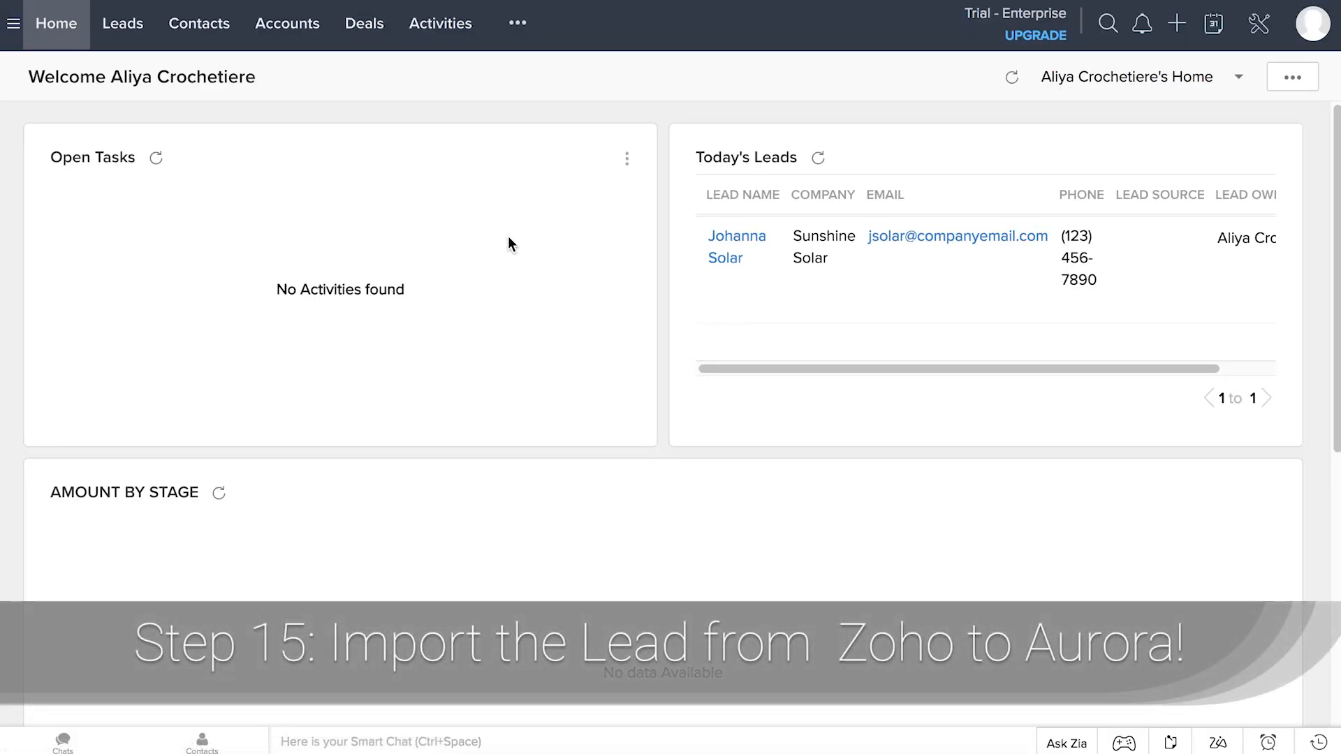
# Switch to Zoho CRM, open the Sunshine Solar lead and send it to Aurora with Design in Aurora
pyautogui.click(134, 33)
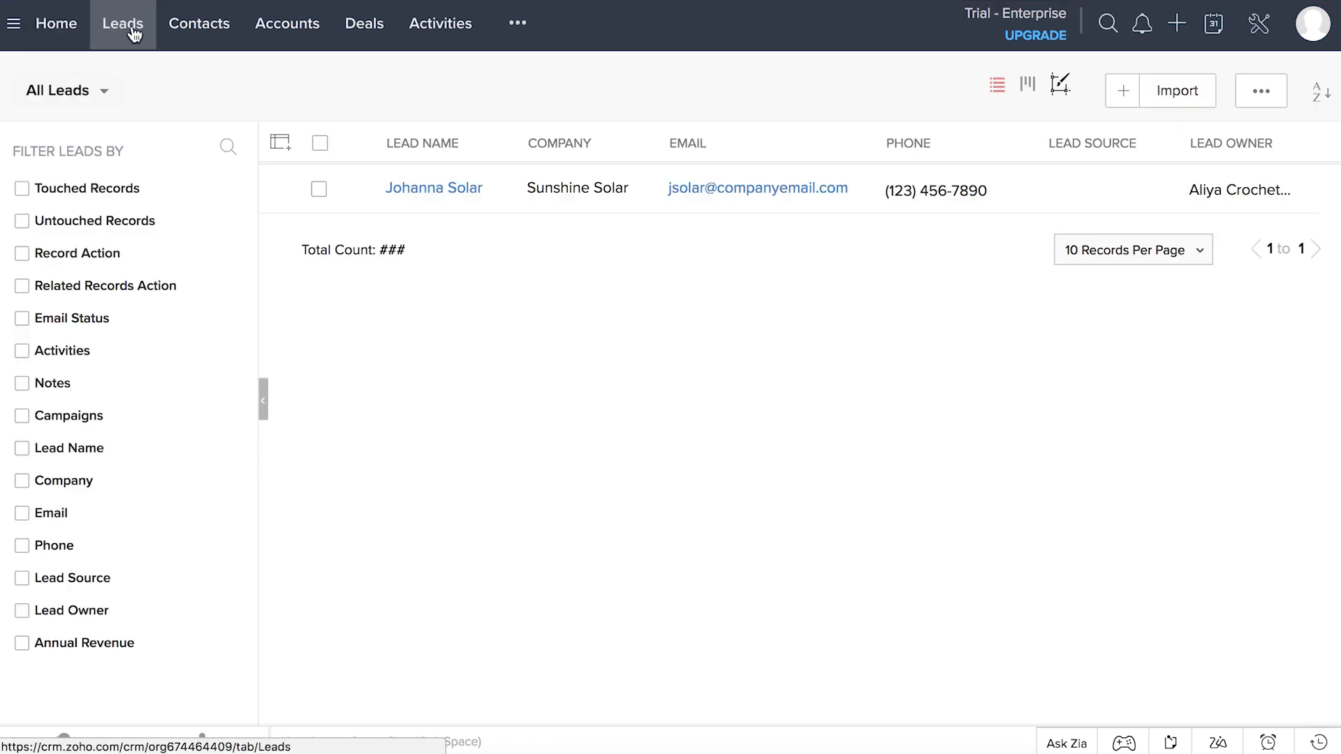
pyautogui.click(440, 194)
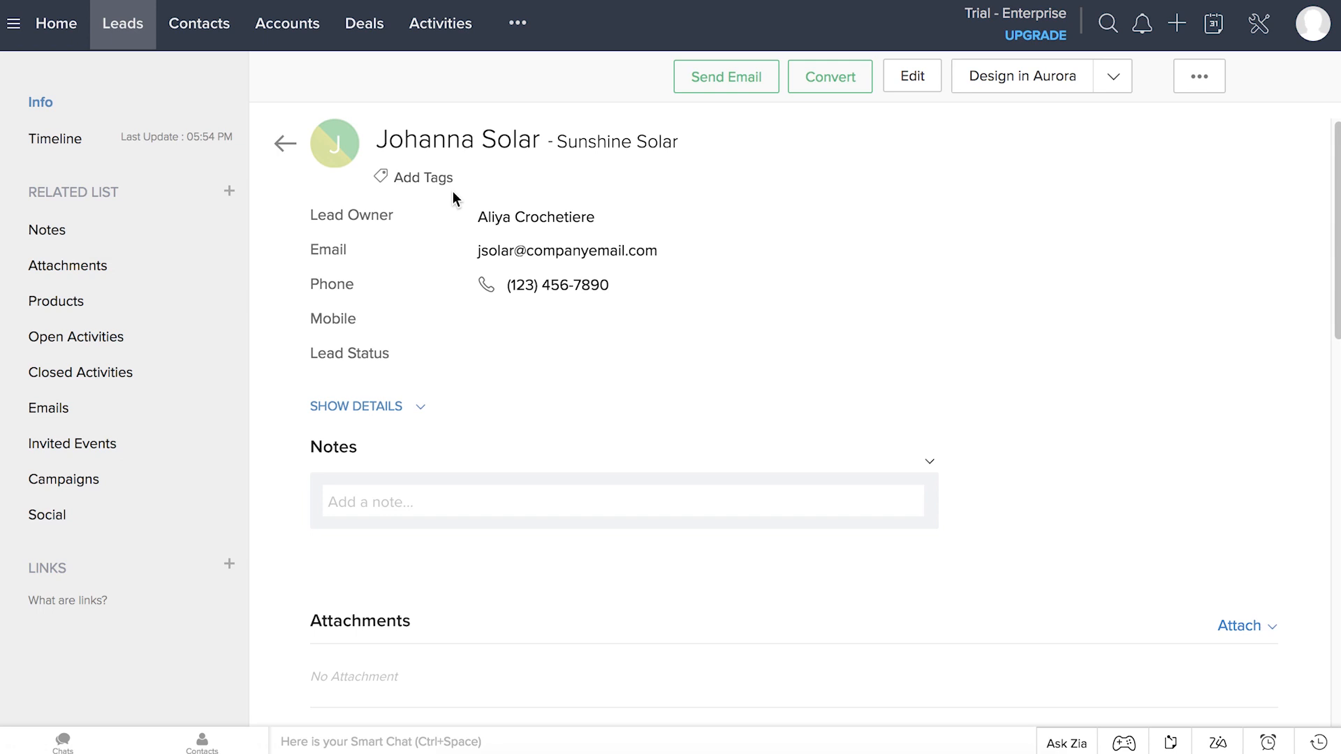
pyautogui.click(1012, 83)
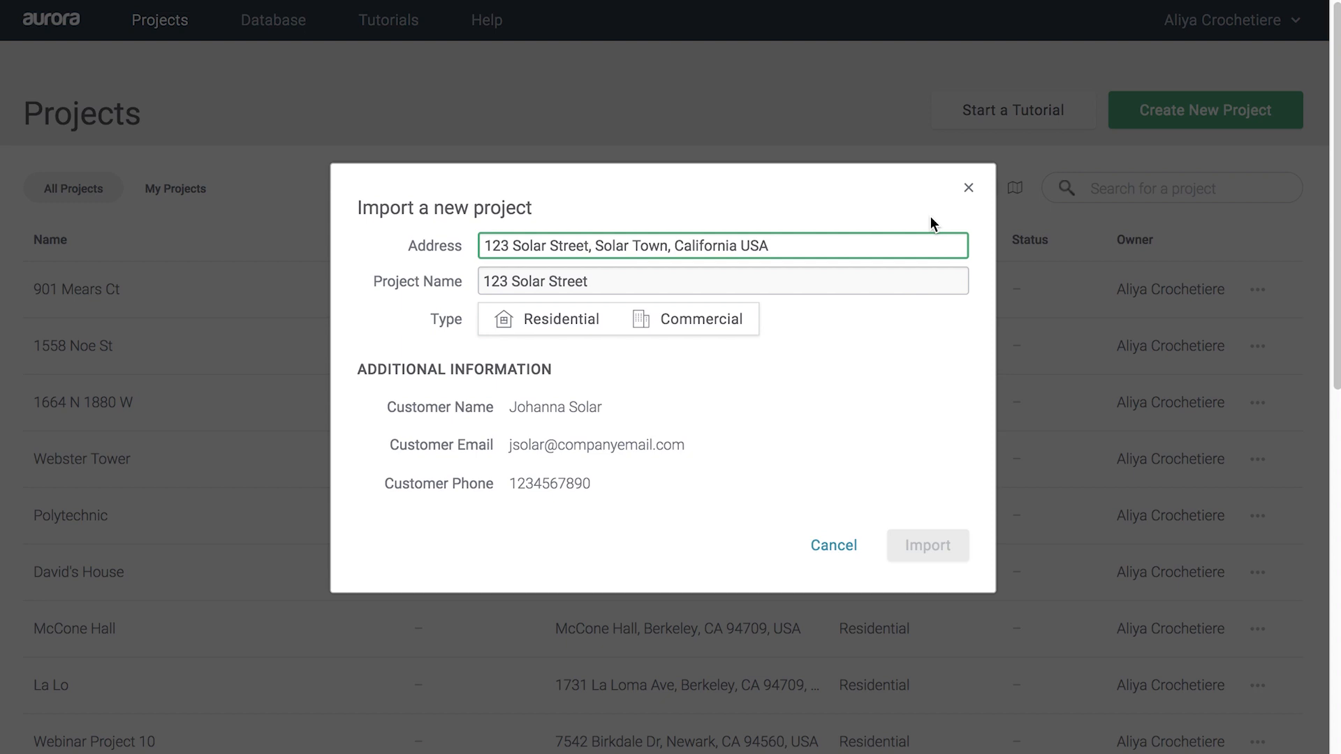
# Name the imported project "My First Lead Import", set its type to Residential and import it
pyautogui.click(612, 287)
pyautogui.write('My First Lead Import')
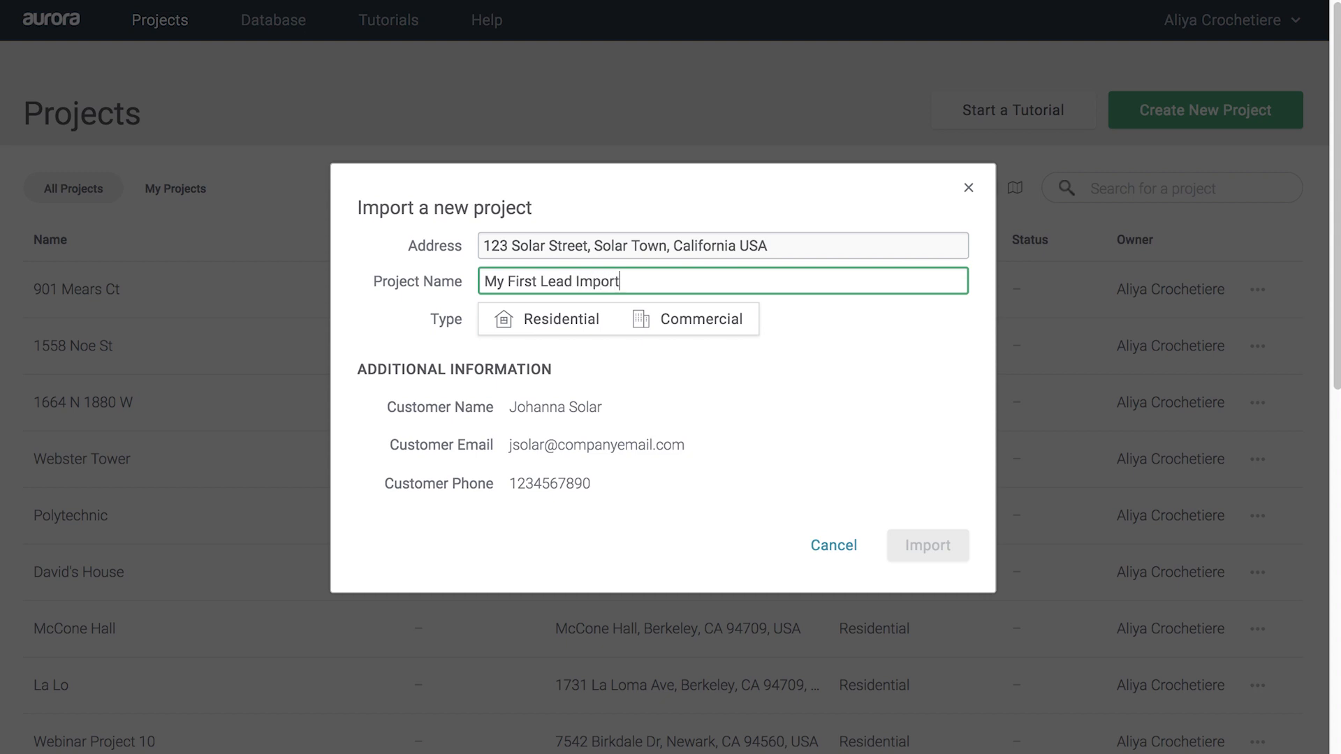
pyautogui.click(576, 329)
pyautogui.click(922, 555)
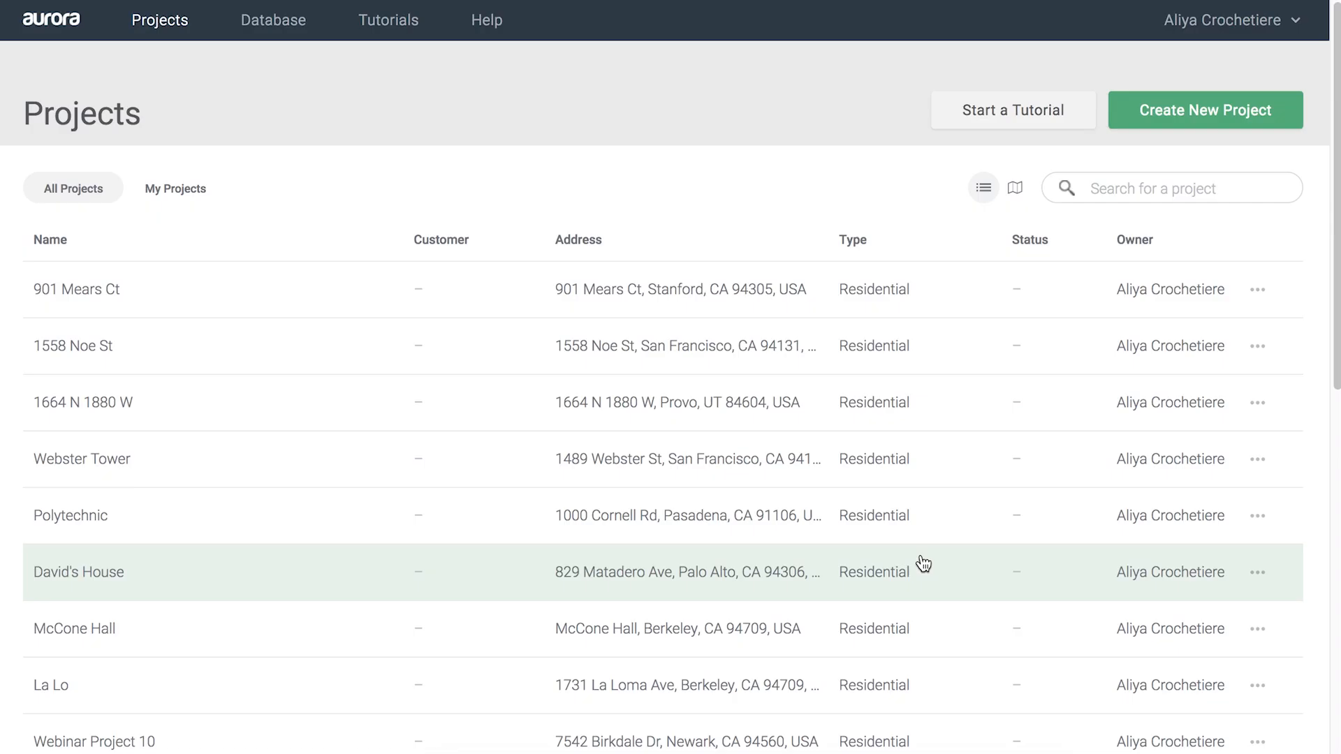